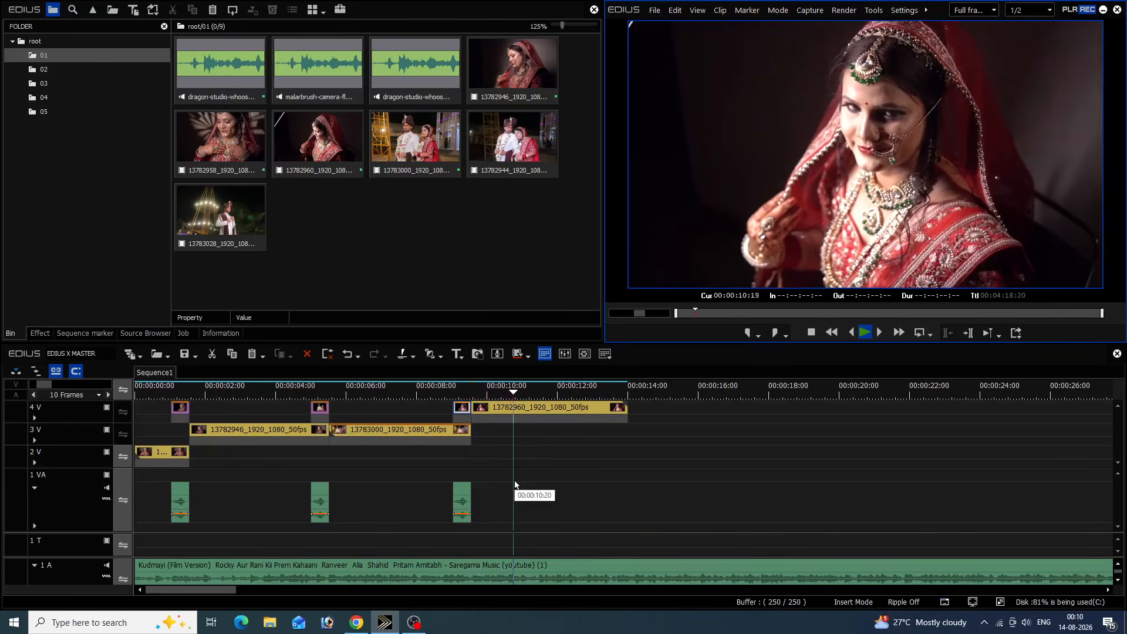
# Play back the existing sequence at its clip changes to examine the transitions between the wedding shots.
pyautogui.press('space')
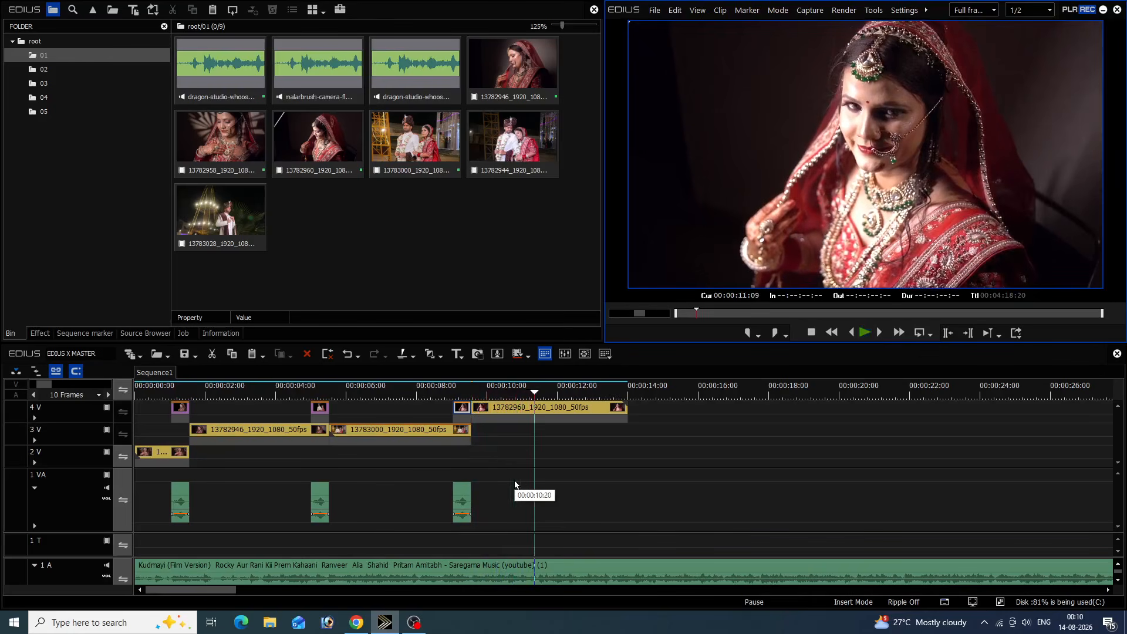
pyautogui.click(163, 405)
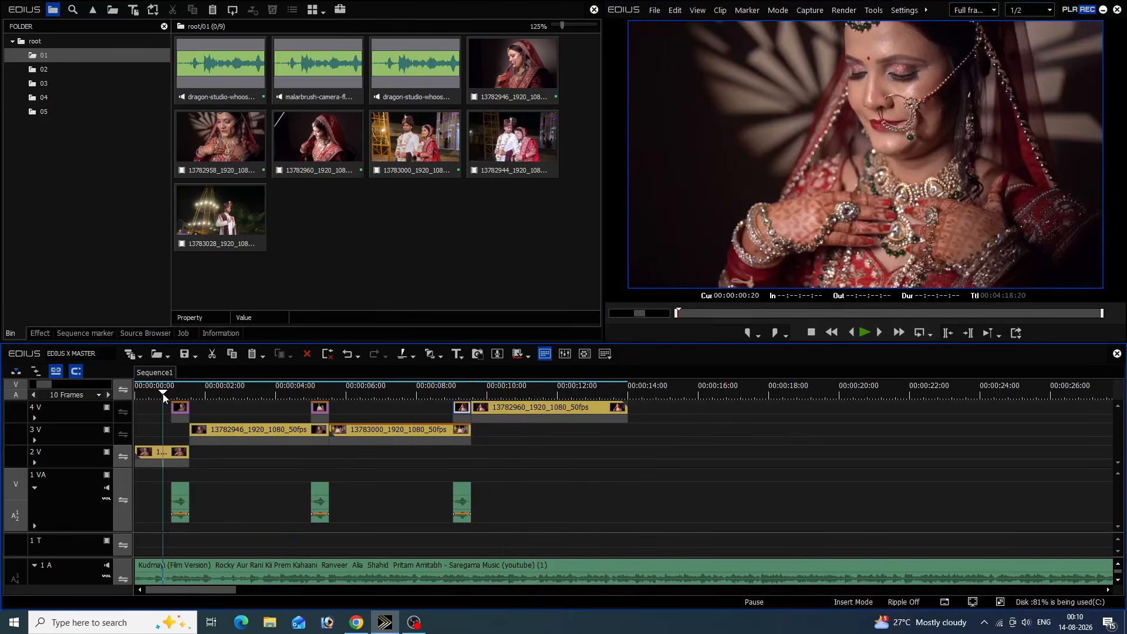
pyautogui.press('space')
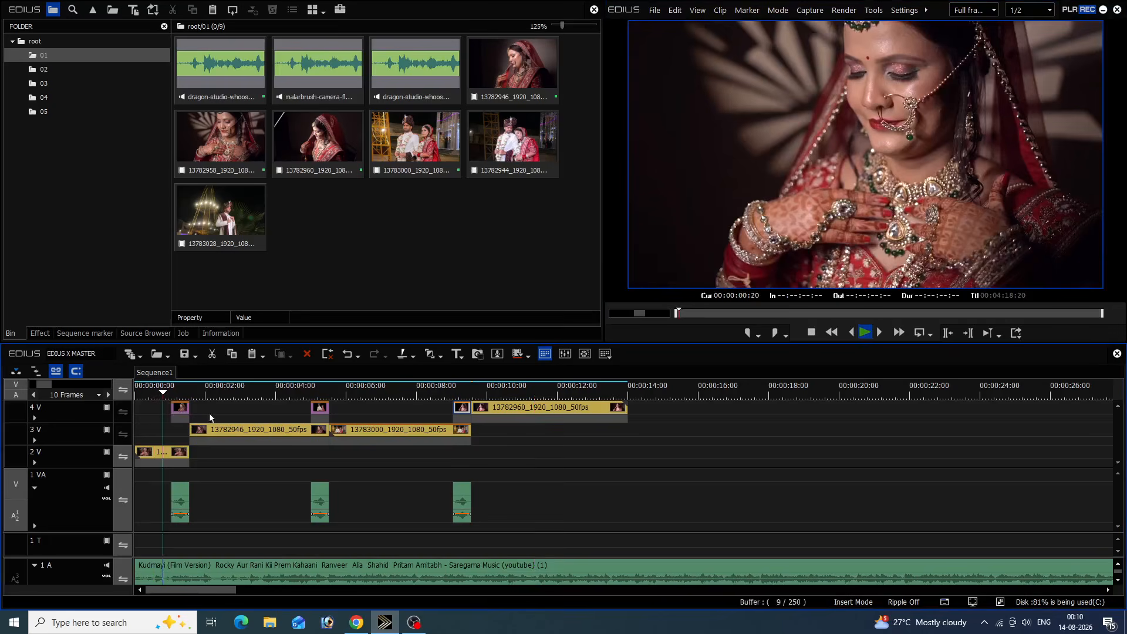
pyautogui.click(302, 392)
pyautogui.moveTo(304, 392); pyautogui.dragTo(293, 394)
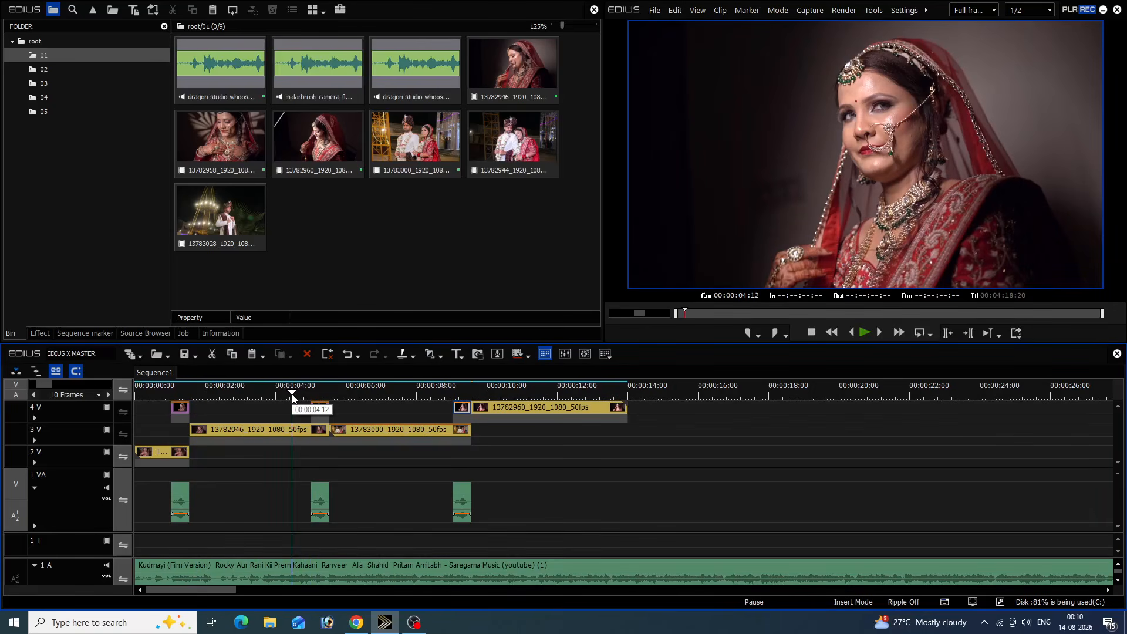
pyautogui.press('space')
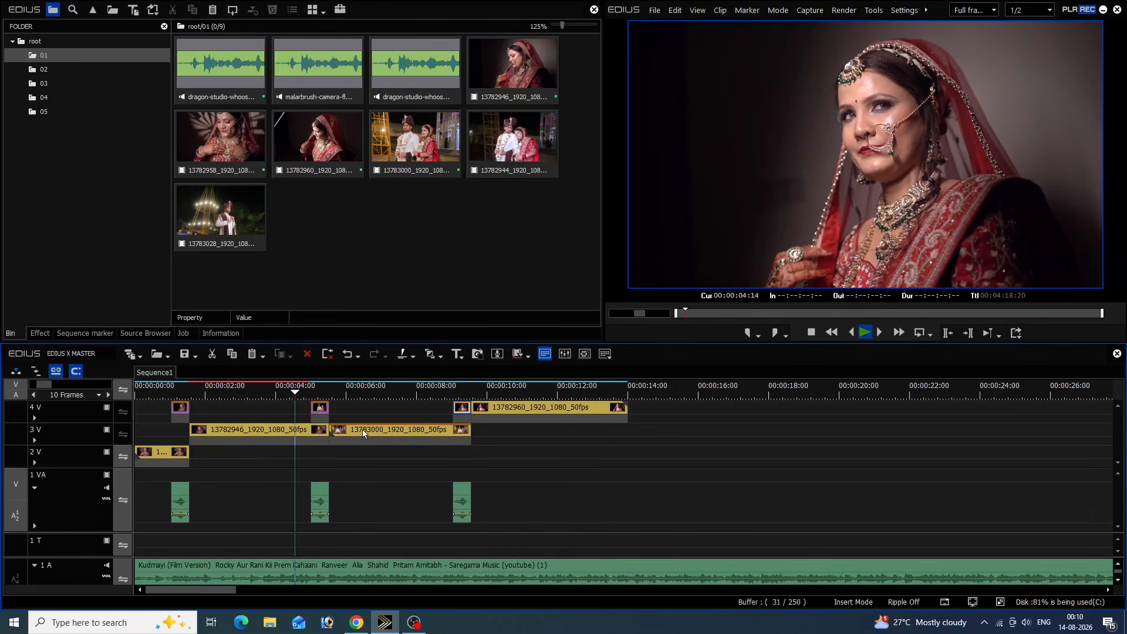
pyautogui.press('space')
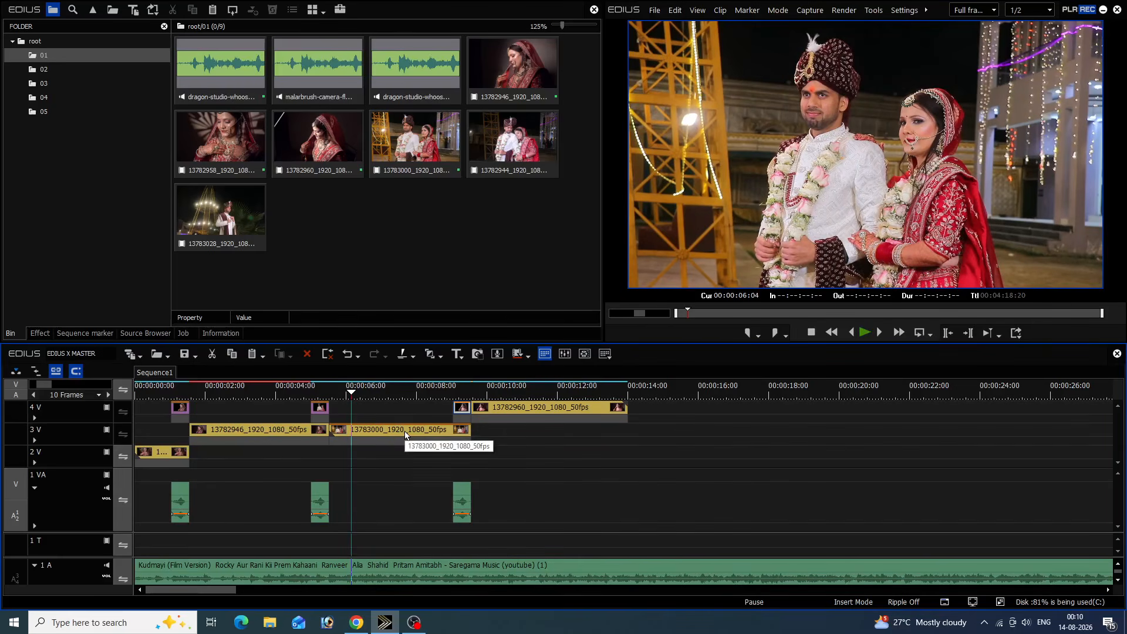
pyautogui.moveTo(442, 392); pyautogui.dragTo(436, 400)
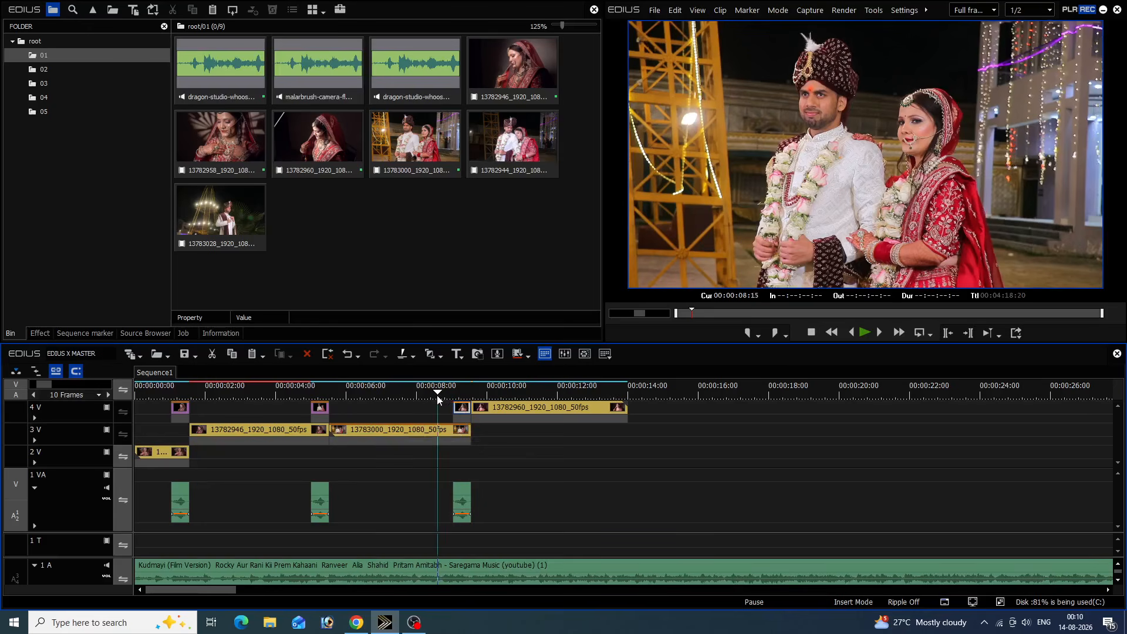
pyautogui.press('space')
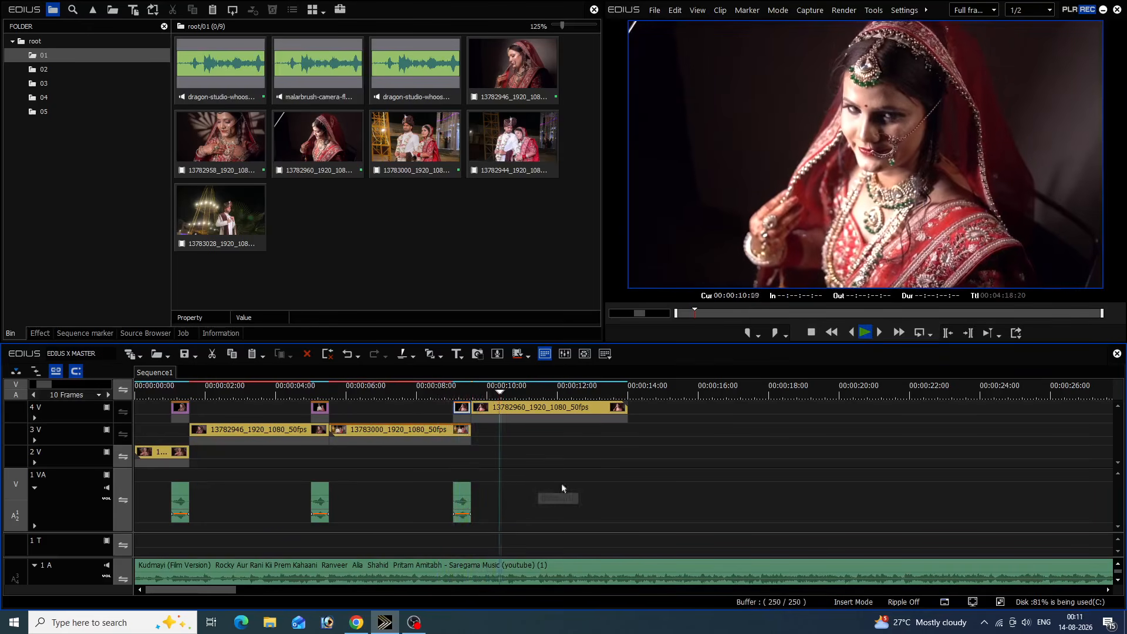
pyautogui.press('space')
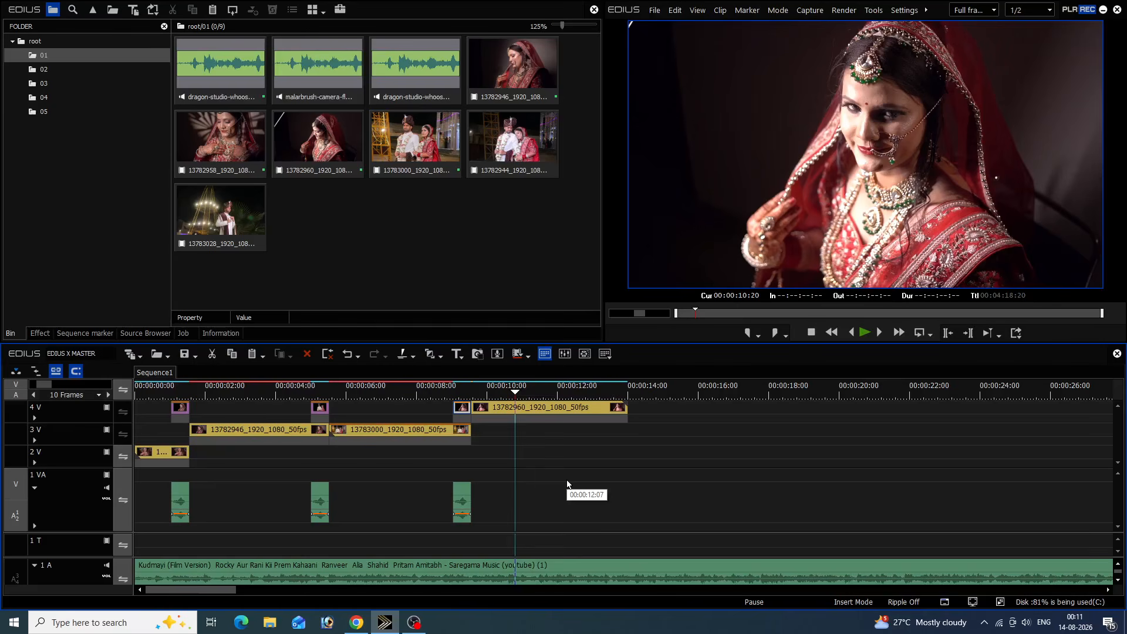
# Delete all video clips, sound effects and the song from the timeline of Sequence1.
pyautogui.moveTo(669, 400); pyautogui.dragTo(117, 534)
pyautogui.press('Delete')
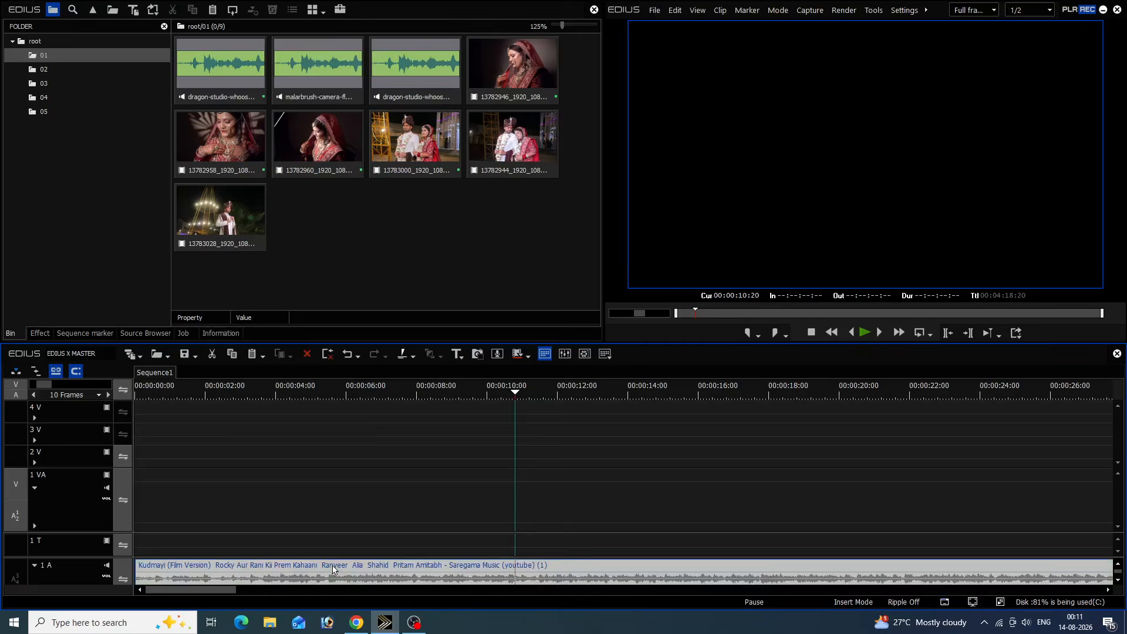
pyautogui.click(317, 572)
pyautogui.press('Delete')
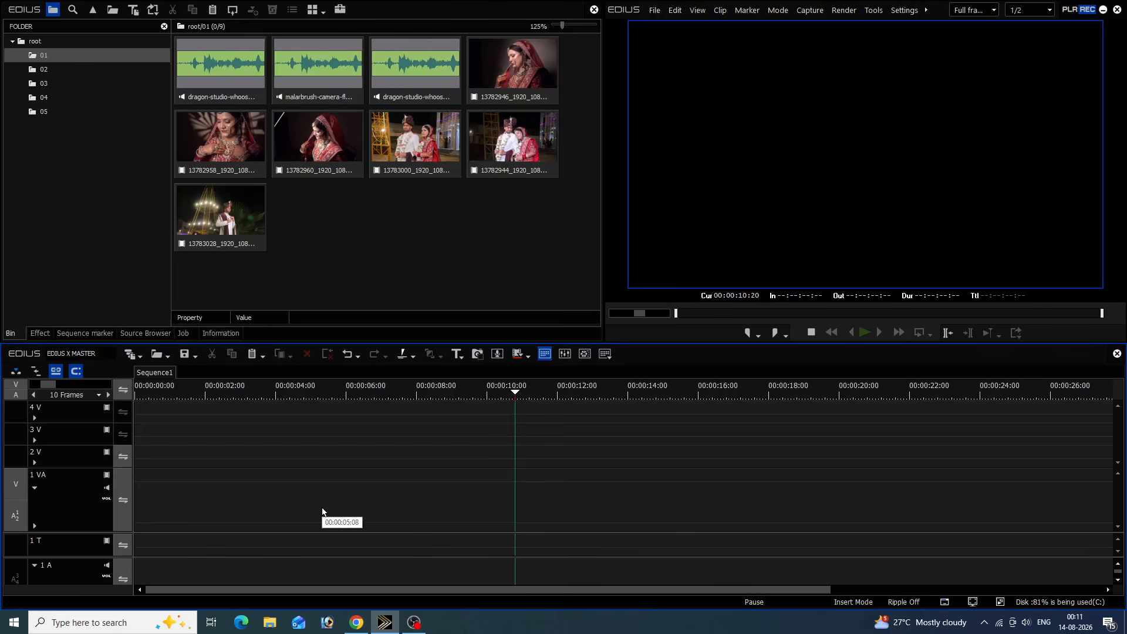
# Place the first dragon-studio whoosh sound on track 1 VA so that it ends at 00:00:02:00.
pyautogui.moveTo(219, 88); pyautogui.dragTo(176, 450)
pyautogui.click(189, 396)
pyautogui.press('space')
pyautogui.moveTo(189, 396); pyautogui.dragTo(195, 395)
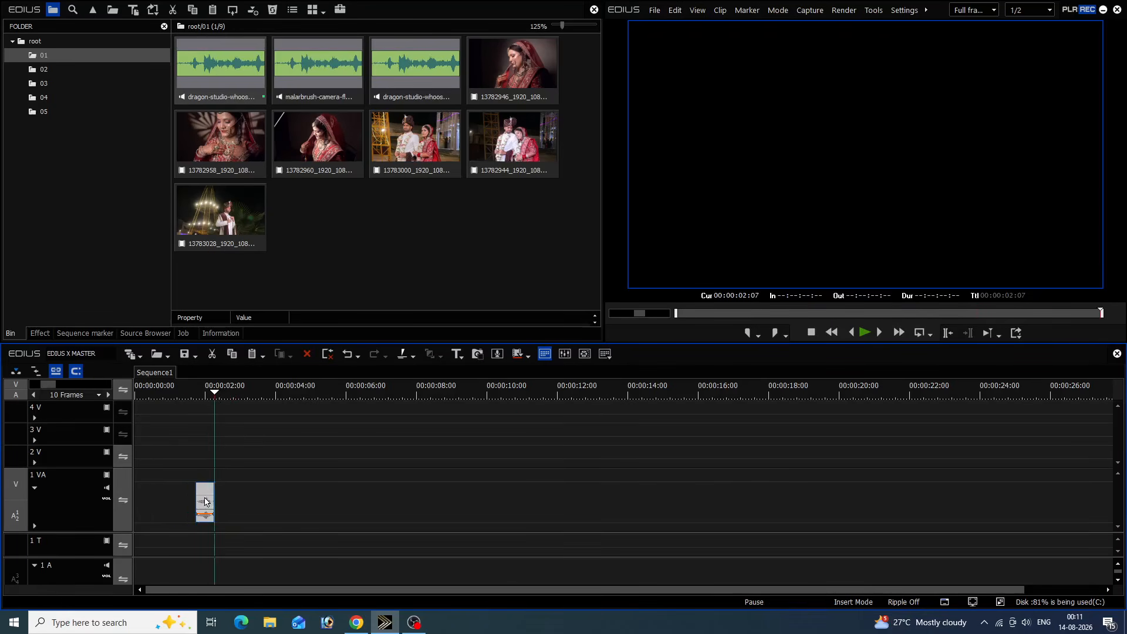
pyautogui.moveTo(205, 494)
pyautogui.mouseDown()
pyautogui.moveTo(185, 495)
pyautogui.moveTo(195, 493)
pyautogui.mouseUp()
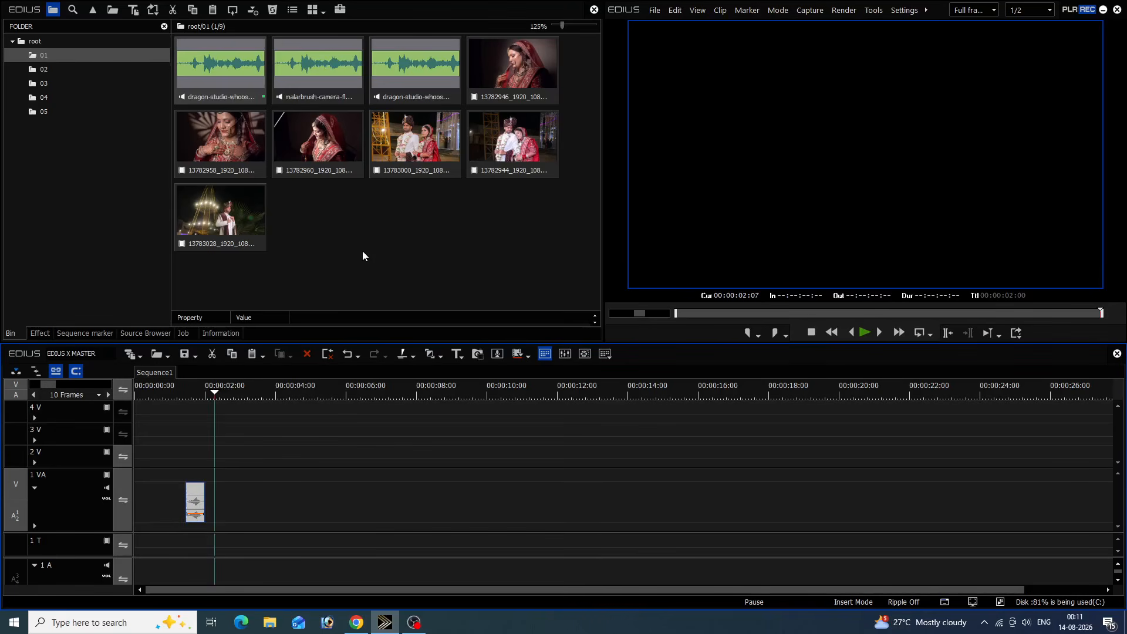
# Place the 13782958 clip at the start of track 2 V and cut off everything after 00:00:02:00.
pyautogui.moveTo(221, 138); pyautogui.dragTo(136, 464)
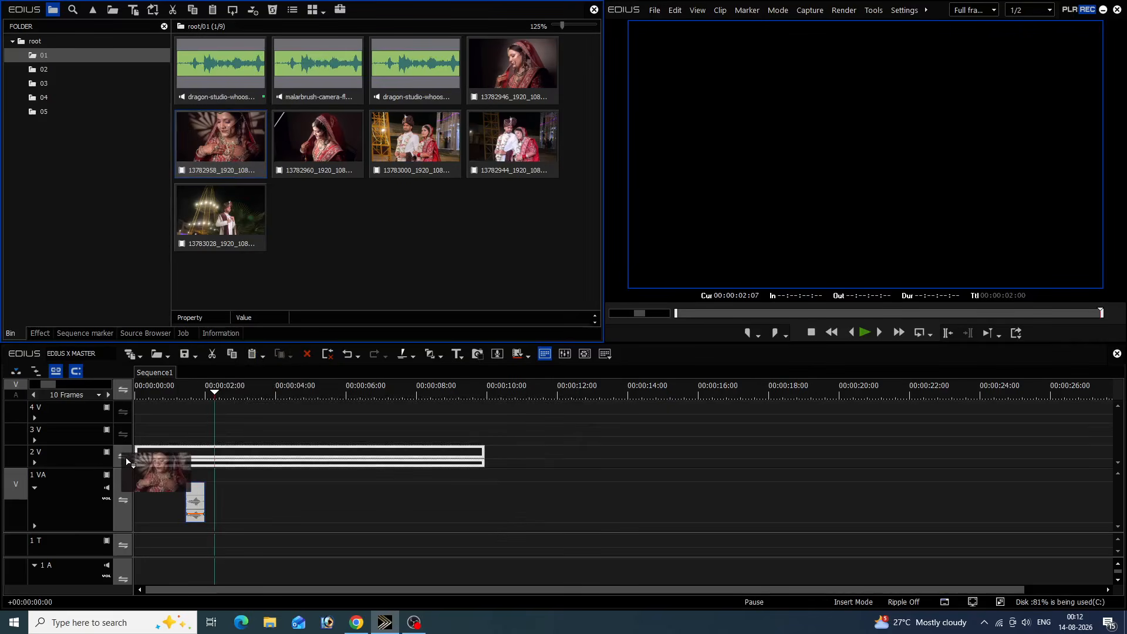
pyautogui.click(133, 400)
pyautogui.press('space')
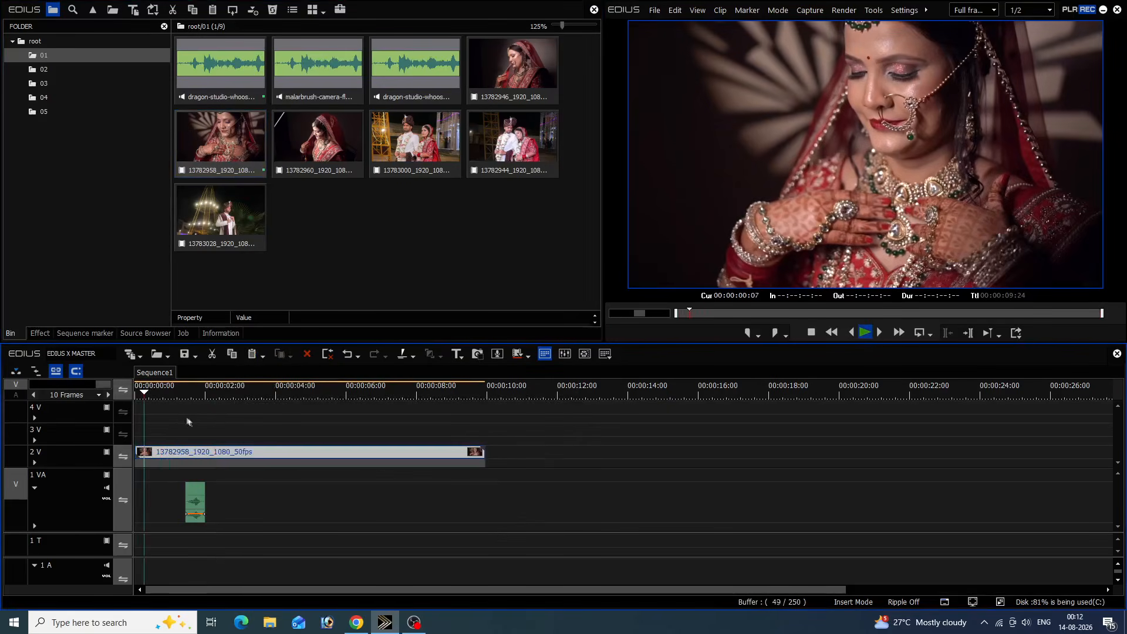
pyautogui.click(202, 393)
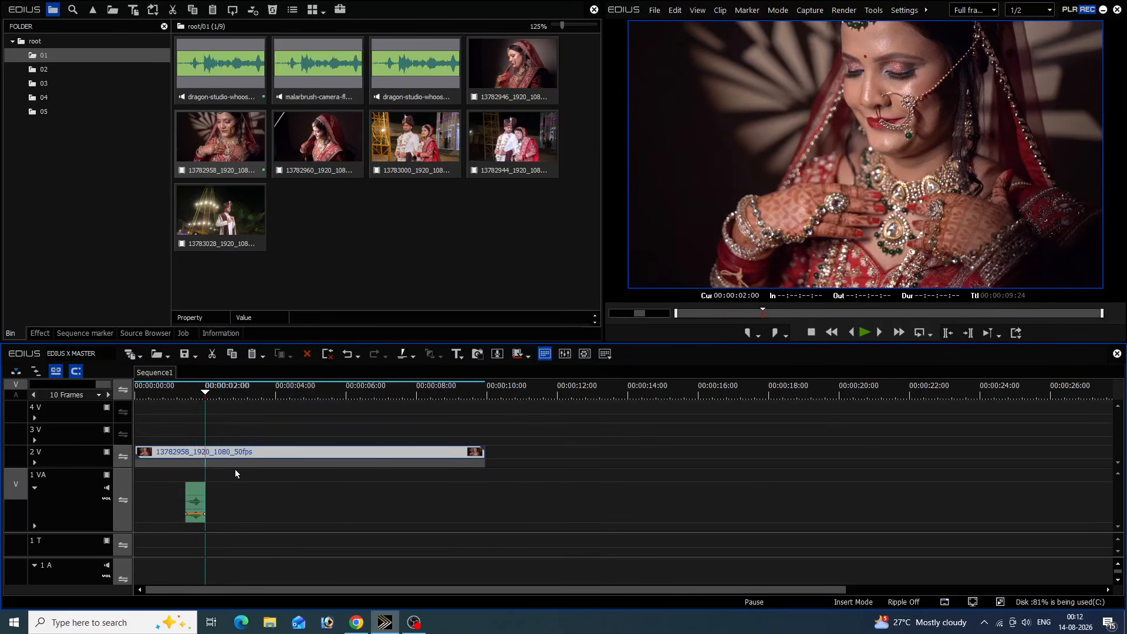
pyautogui.press('m')
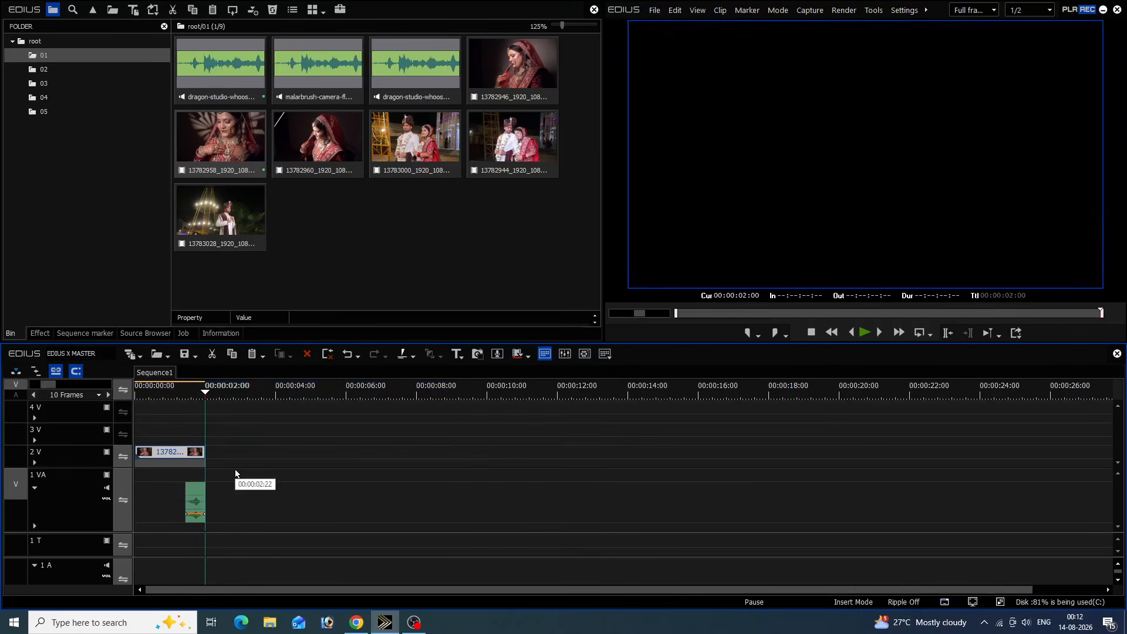
# Add the 13782946 clip directly after the first one on track 2 V and trim its end to 00:00:05:08.
pyautogui.click(325, 140)
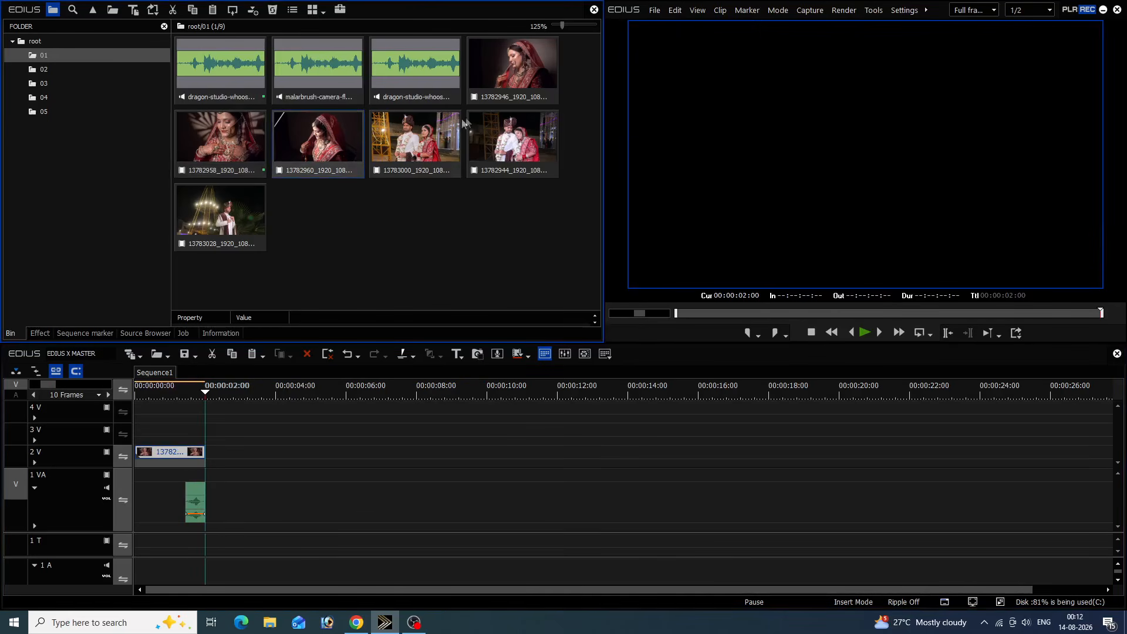
pyautogui.moveTo(524, 64); pyautogui.dragTo(209, 462)
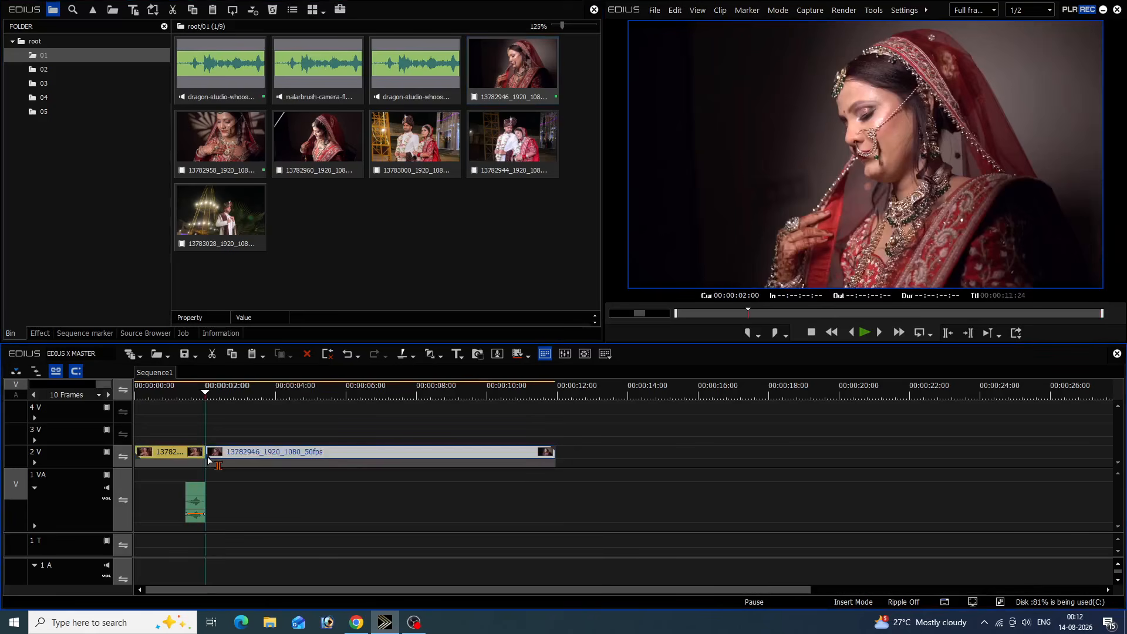
pyautogui.moveTo(246, 392); pyautogui.dragTo(322, 418)
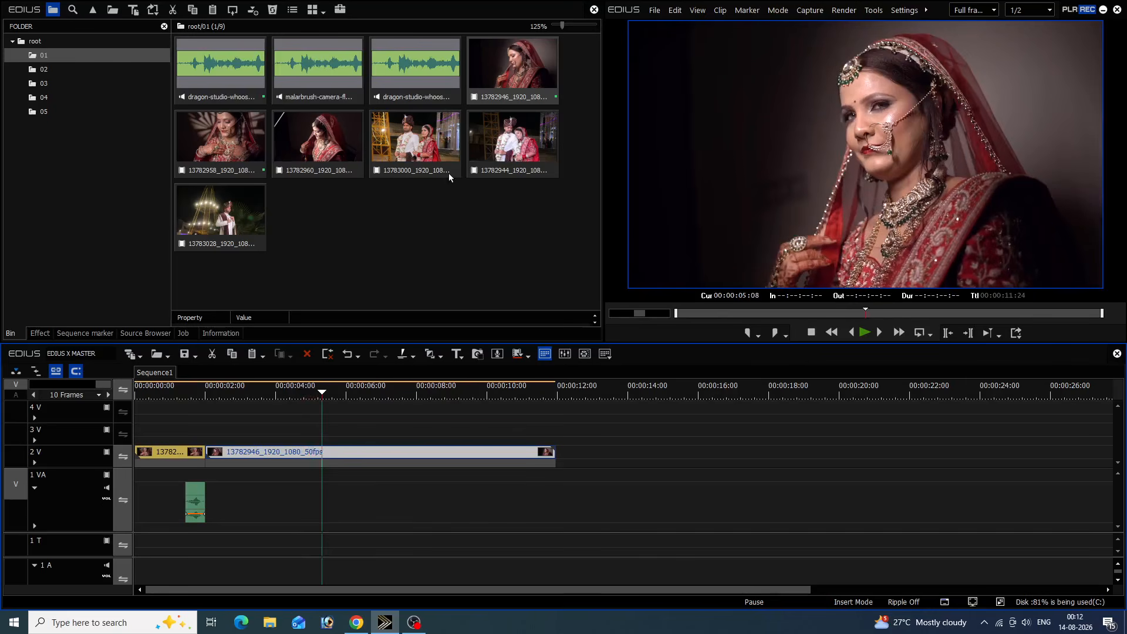
pyautogui.press('n')
# Append the 13782944 clip of the couple on track 2 V and trim its end to 00:00:08:00.
pyautogui.moveTo(518, 141); pyautogui.dragTo(327, 460)
pyautogui.click(416, 393)
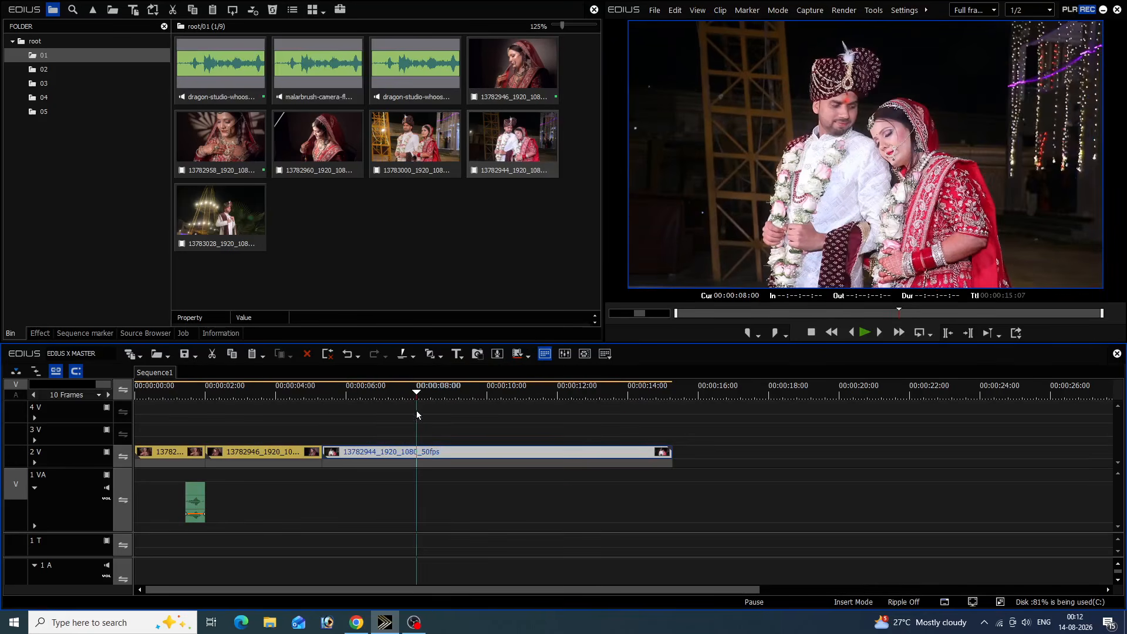
pyautogui.press('n')
# Append the 13783028 clip of the groom on track 2 V and trim its end to 00:00:10:24.
pyautogui.moveTo(216, 212); pyautogui.dragTo(434, 455)
pyautogui.moveTo(442, 388); pyautogui.dragTo(520, 421)
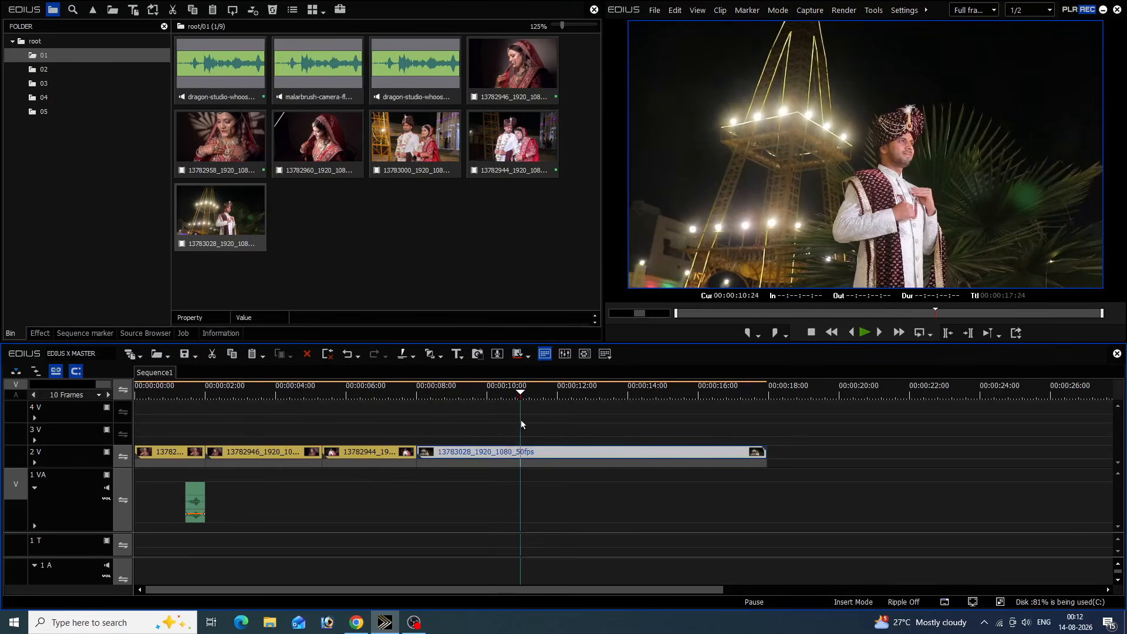
pyautogui.press('n')
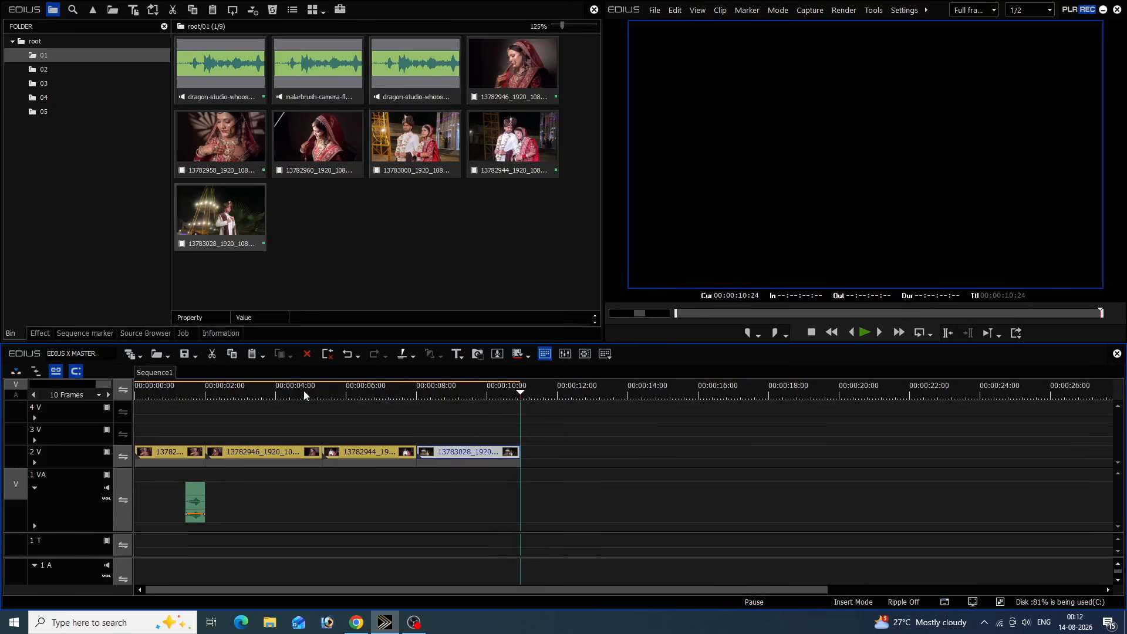
# Create a still image from the first frame of the 13782946 clip at 00:00:02:00.
pyautogui.click(205, 417)
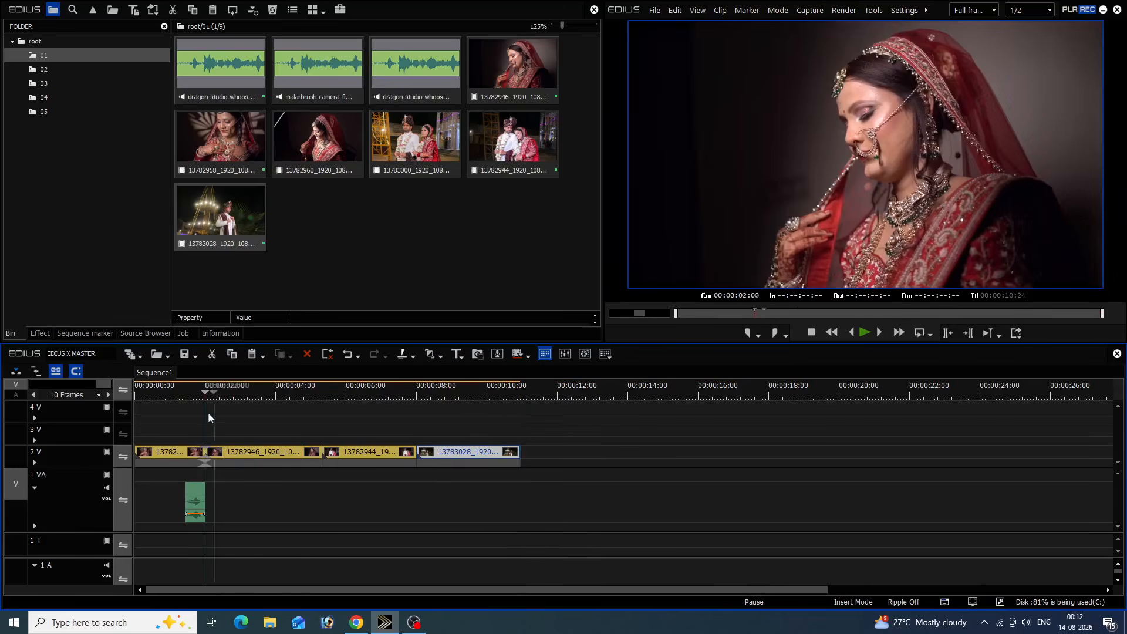
pyautogui.click(240, 456)
pyautogui.moveTo(217, 395)
pyautogui.mouseDown()
pyautogui.moveTo(249, 405)
pyautogui.moveTo(208, 402)
pyautogui.mouseUp()
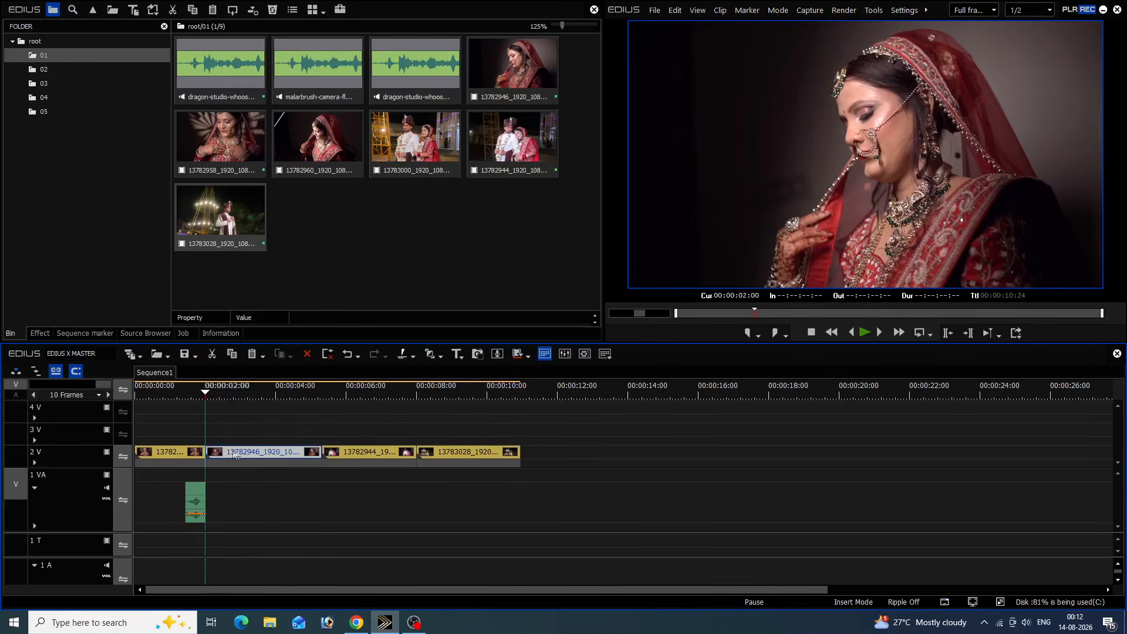
pyautogui.click(722, 16)
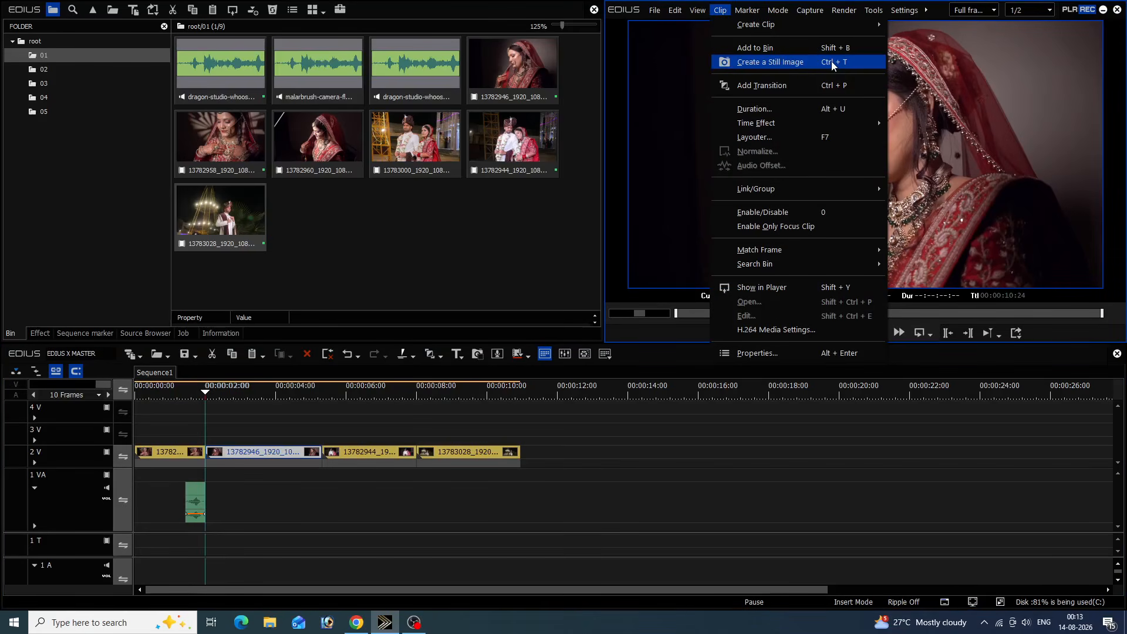
pyautogui.click(769, 63)
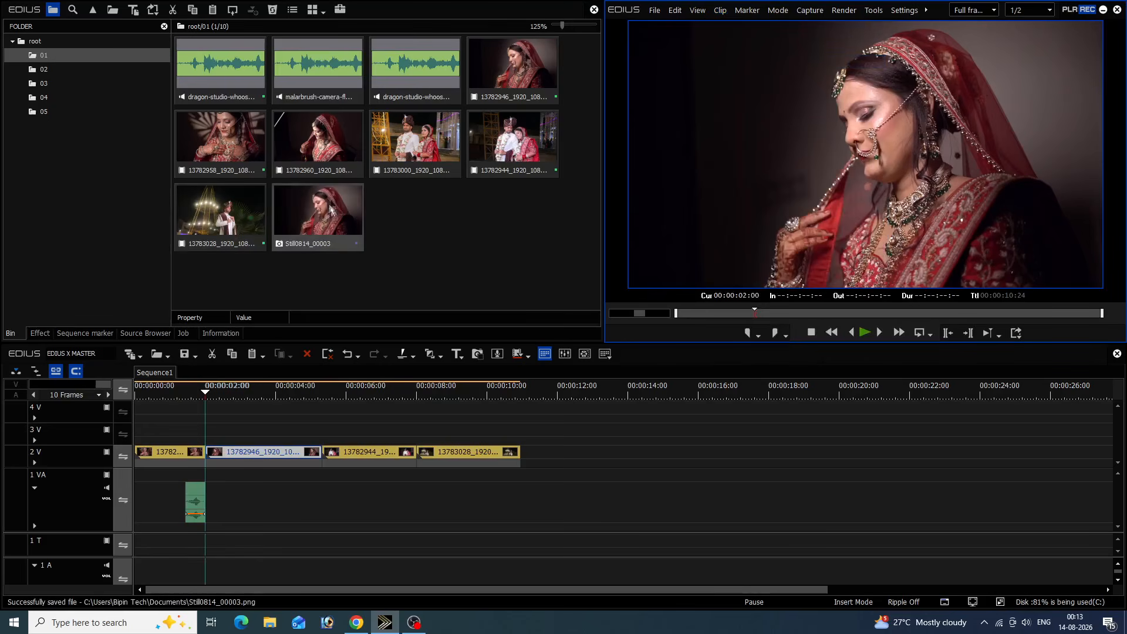
# Create a still image of the couple from the first frame of the 13782944 clip at 00:00:05:08.
pyautogui.click(321, 419)
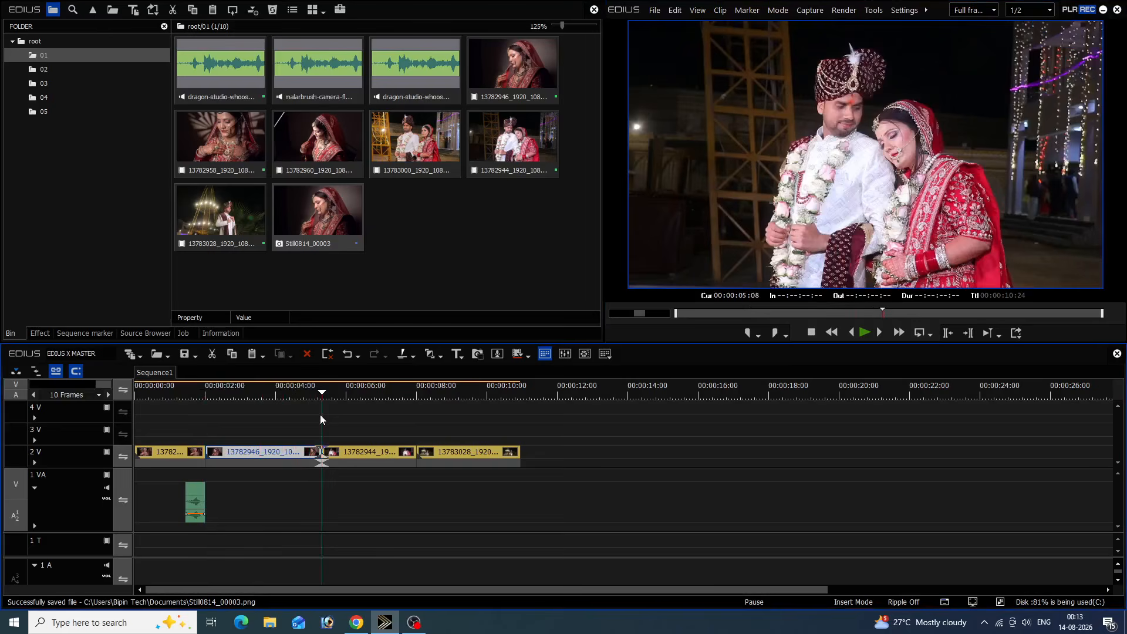
pyautogui.click(720, 10)
pyautogui.click(766, 62)
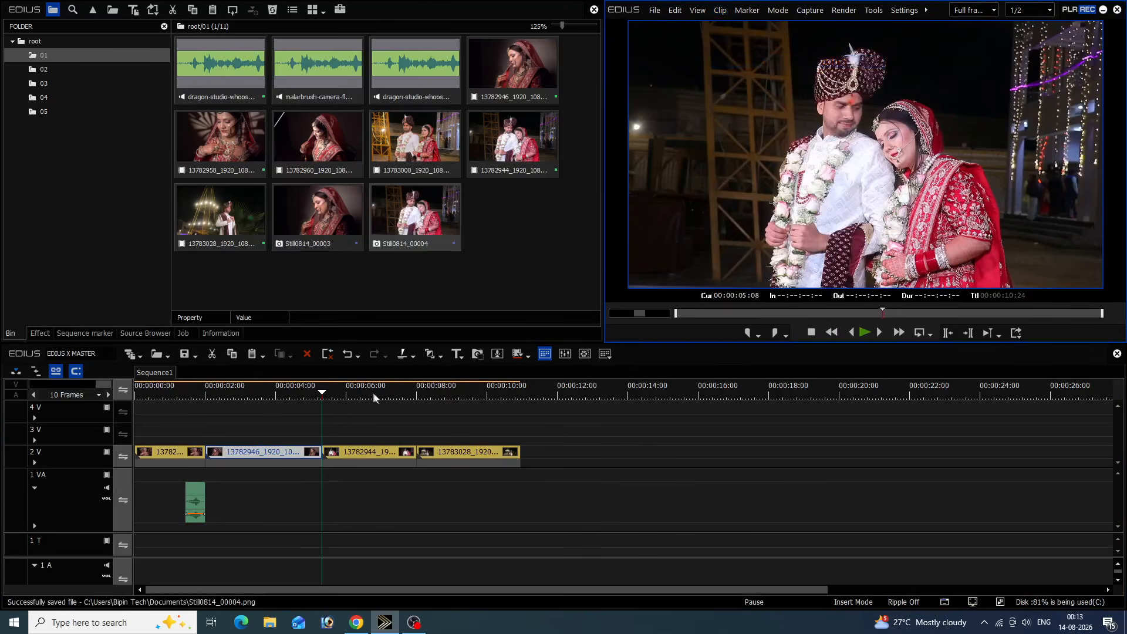
# Create a still image of the groom from the first frame of the 13783028 clip at 00:00:08:00.
pyautogui.click(409, 397)
pyautogui.moveTo(410, 404); pyautogui.dragTo(417, 414)
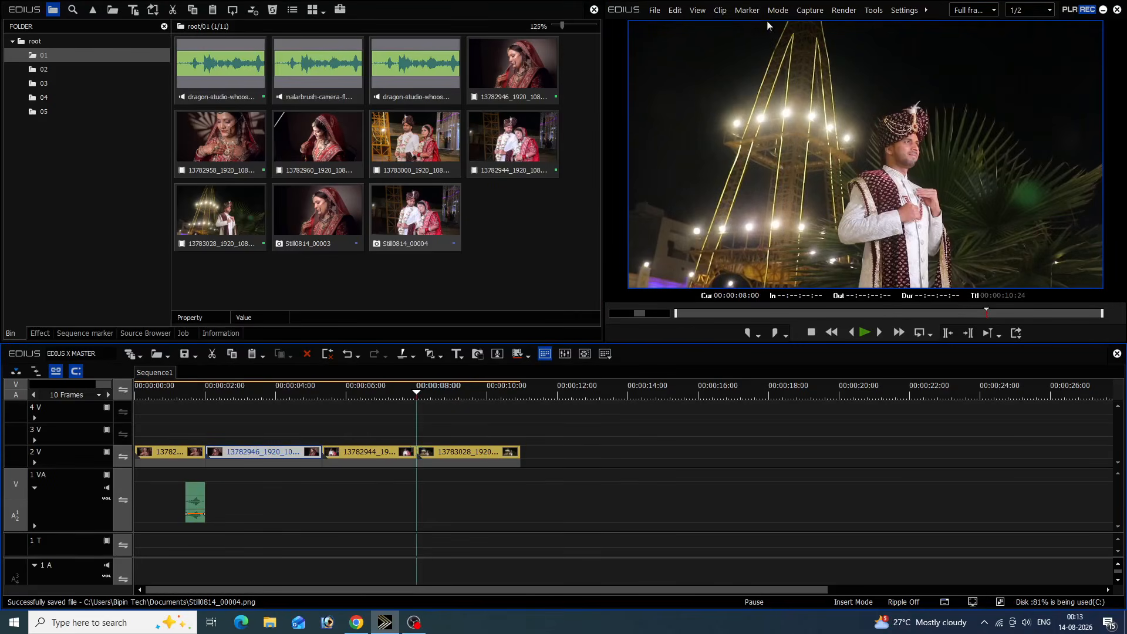
pyautogui.click(722, 13)
pyautogui.click(756, 64)
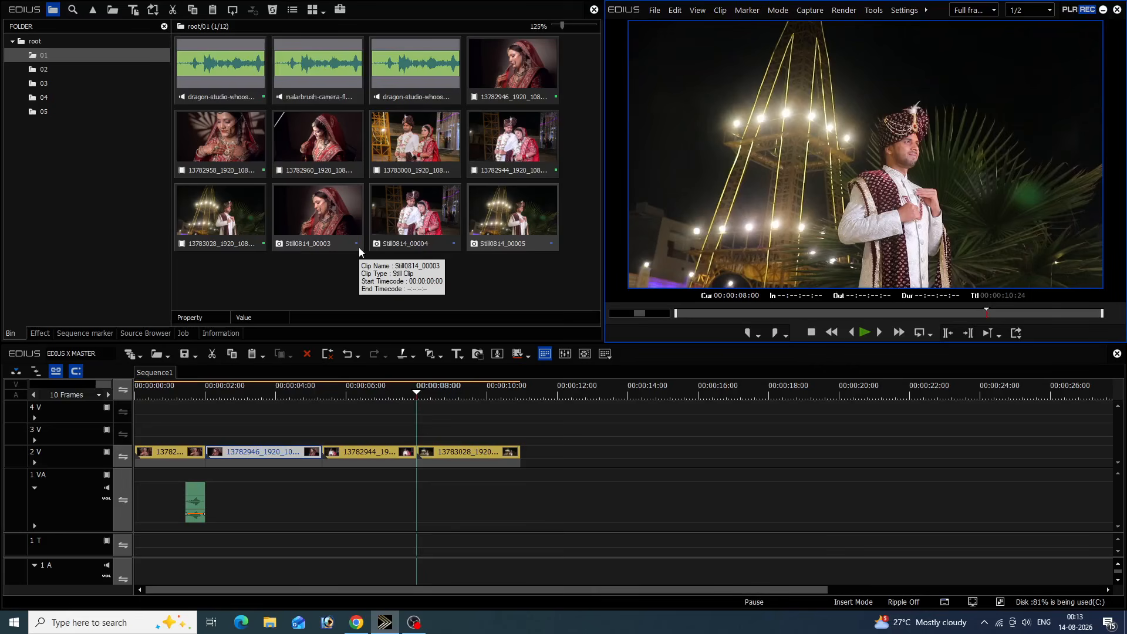
# Switch to Photoroom's background remover in Chrome and upload Still0814_00003.png from Documents to cut out the bride.
pyautogui.click(358, 626)
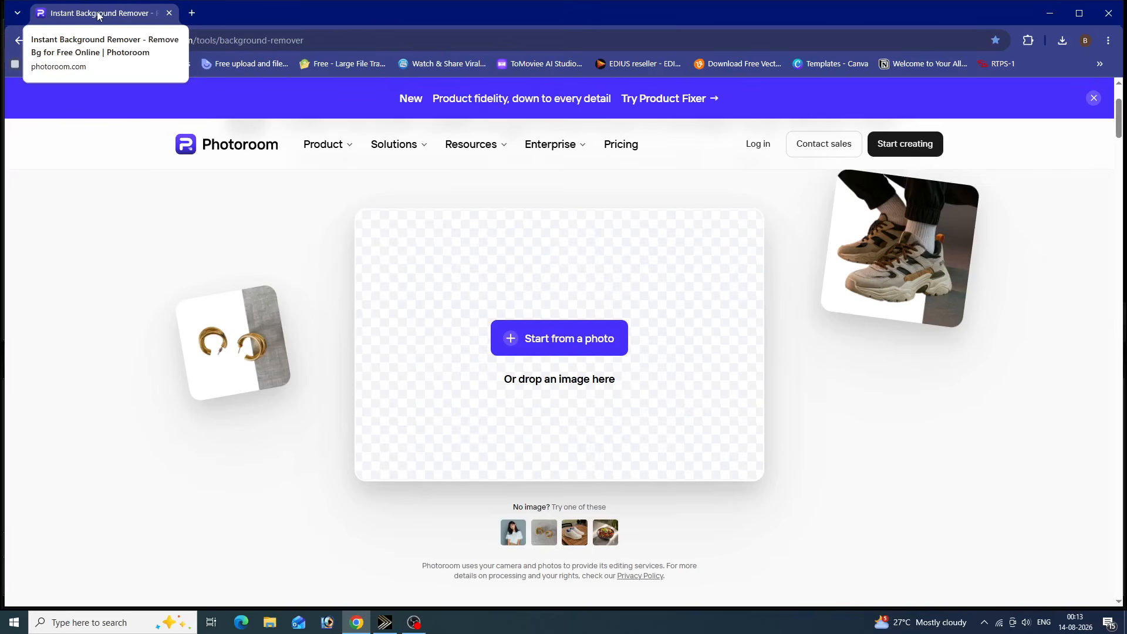
pyautogui.click(552, 340)
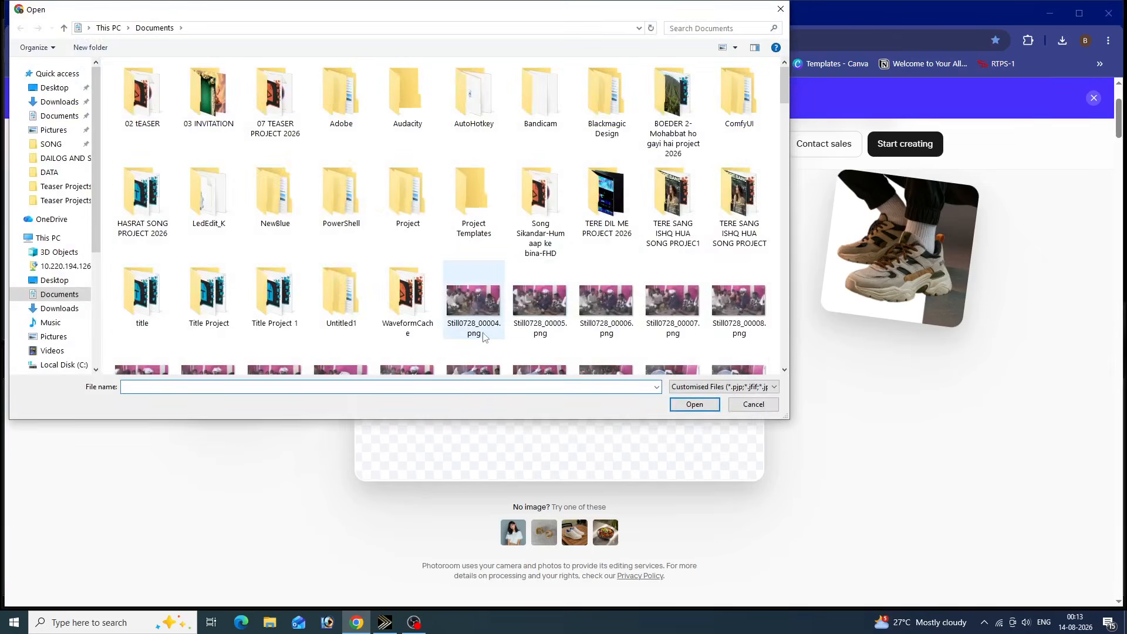
pyautogui.scroll(-10, 484, 333)
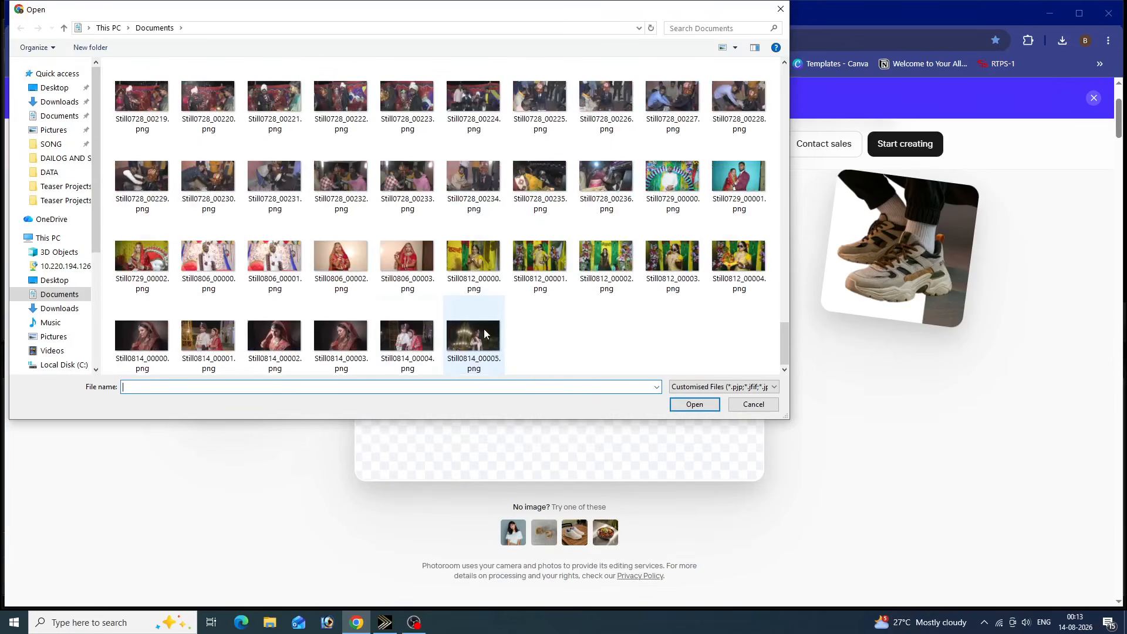
pyautogui.click(335, 340)
pyautogui.click(685, 404)
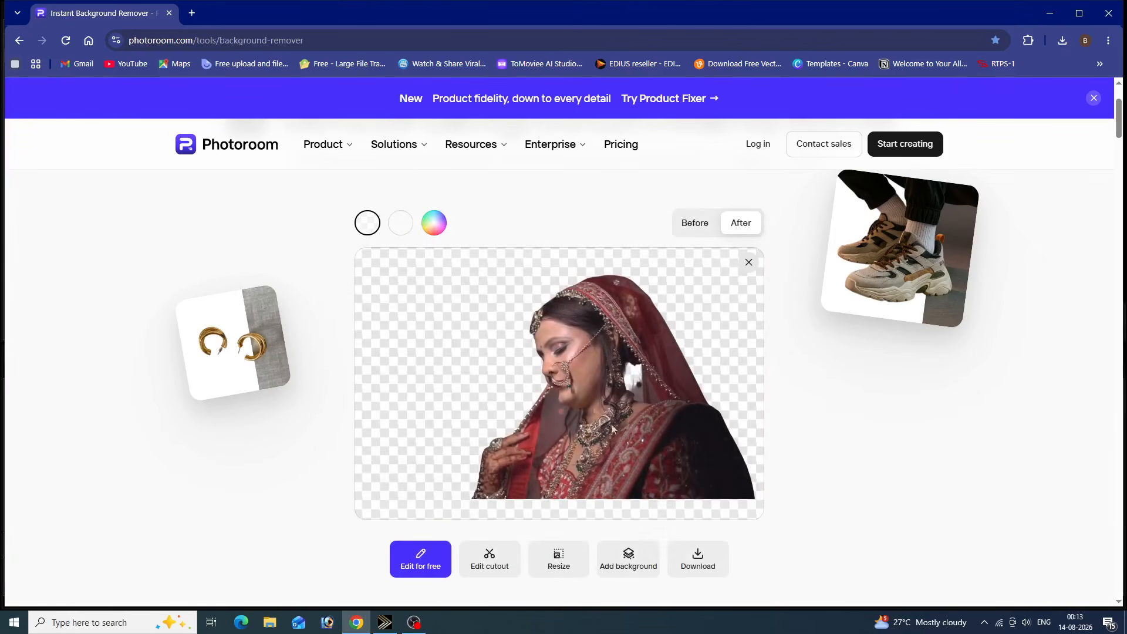
# Download the bride's background-removed image and clear it from the background remover.
pyautogui.click(697, 558)
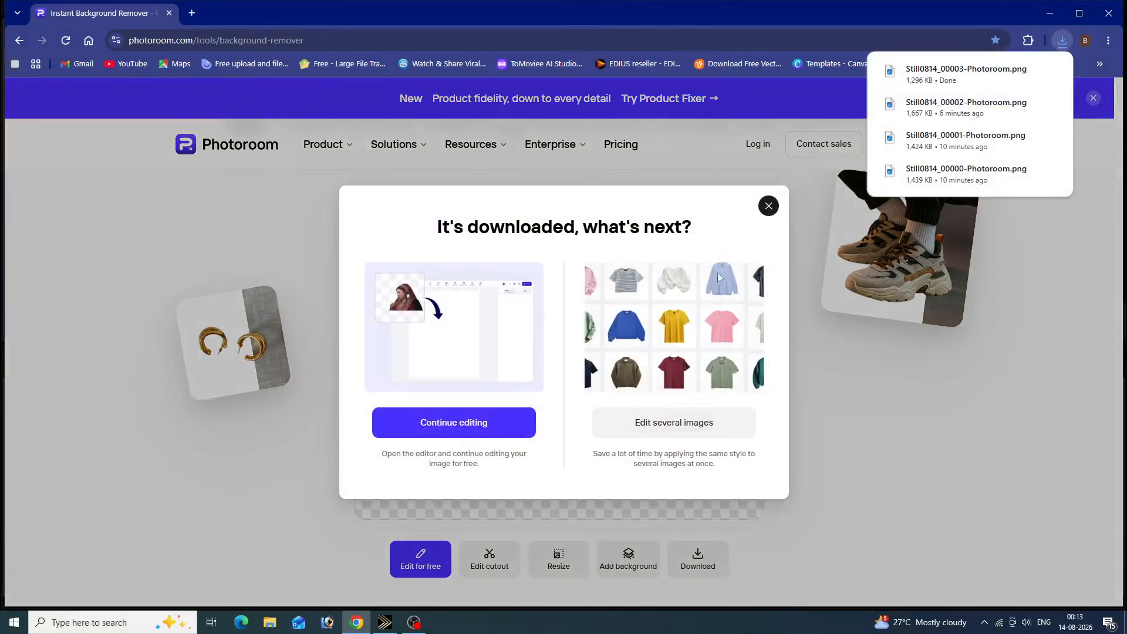
pyautogui.click(768, 205)
pyautogui.click(748, 265)
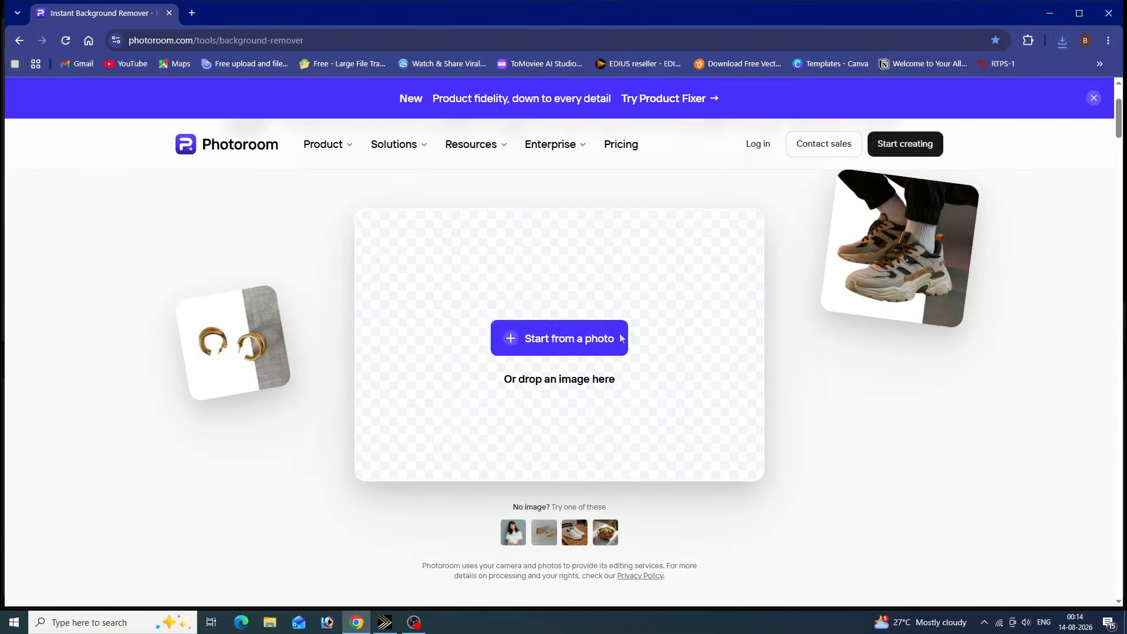
# Remove the background from Still0814_00004.png in Documents, download the couple's cutout, and clear the image.
pyautogui.click(571, 341)
pyautogui.scroll(-20, 513, 369)
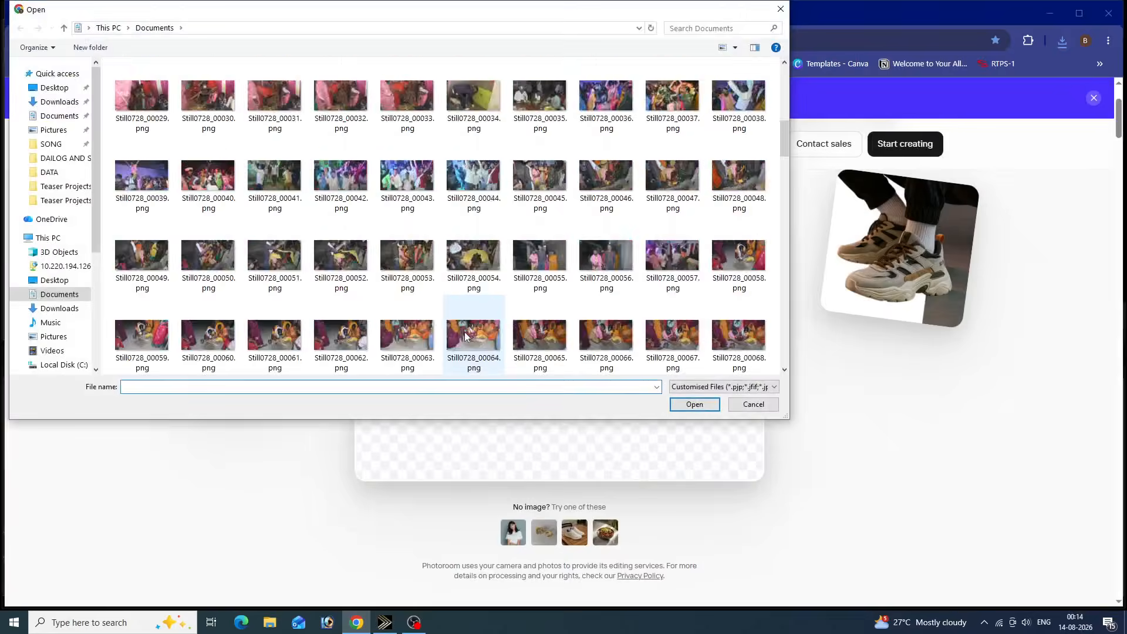
pyautogui.click(411, 344)
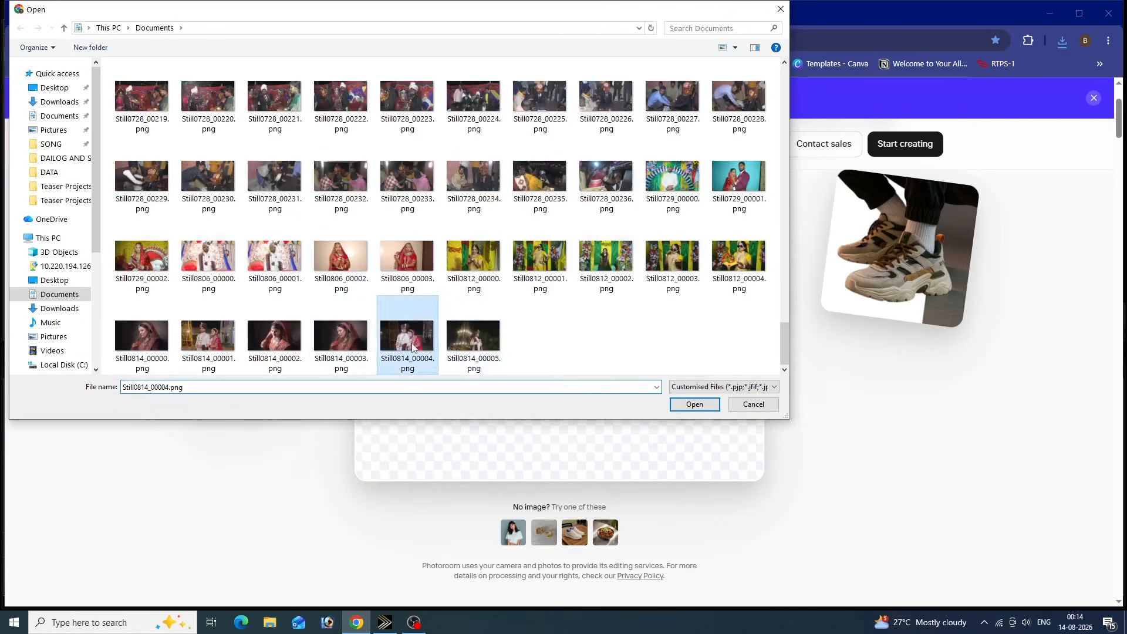
pyautogui.click(693, 405)
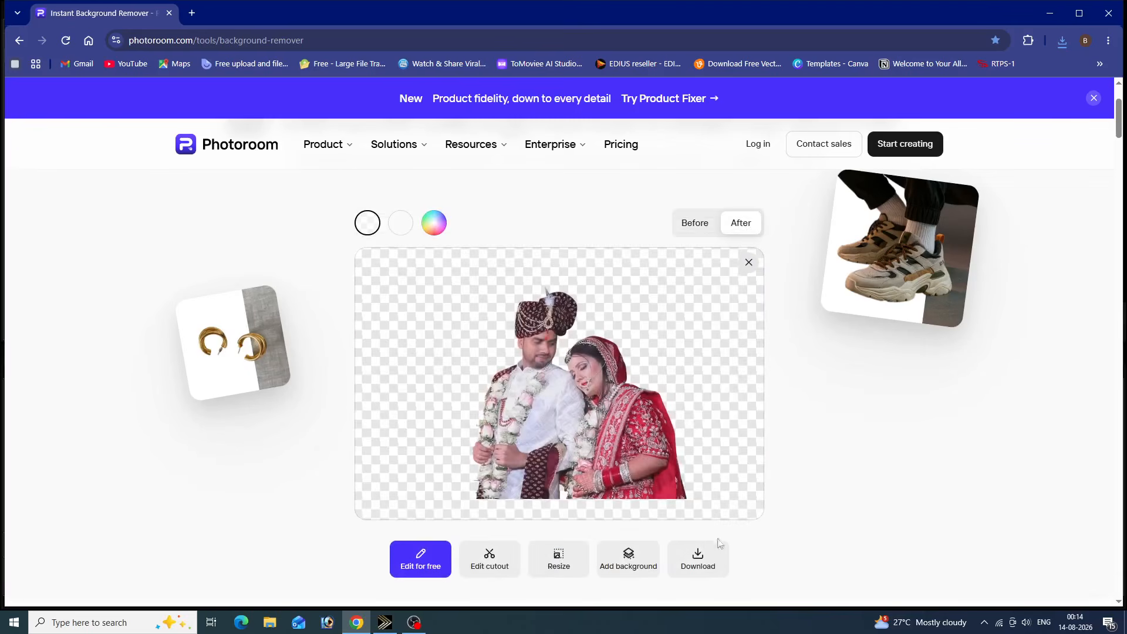
pyautogui.click(698, 557)
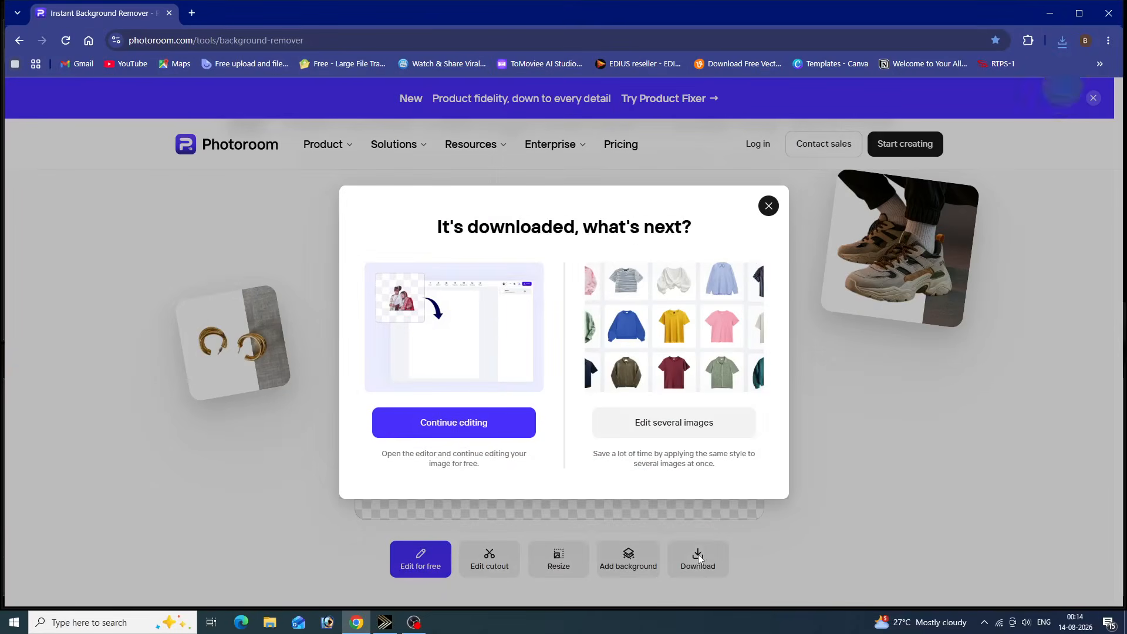
pyautogui.click(768, 205)
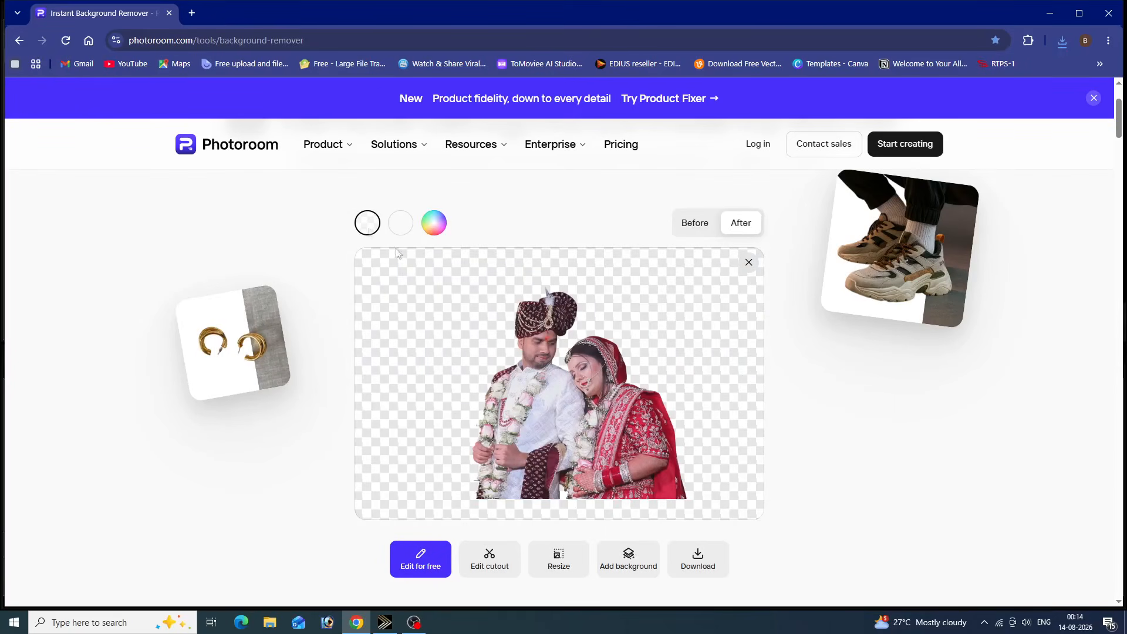
pyautogui.click(749, 262)
# Remove the background from Still0814_00005.png in Documents and download the groom's cutout.
pyautogui.click(580, 344)
pyautogui.scroll(-15, 516, 343)
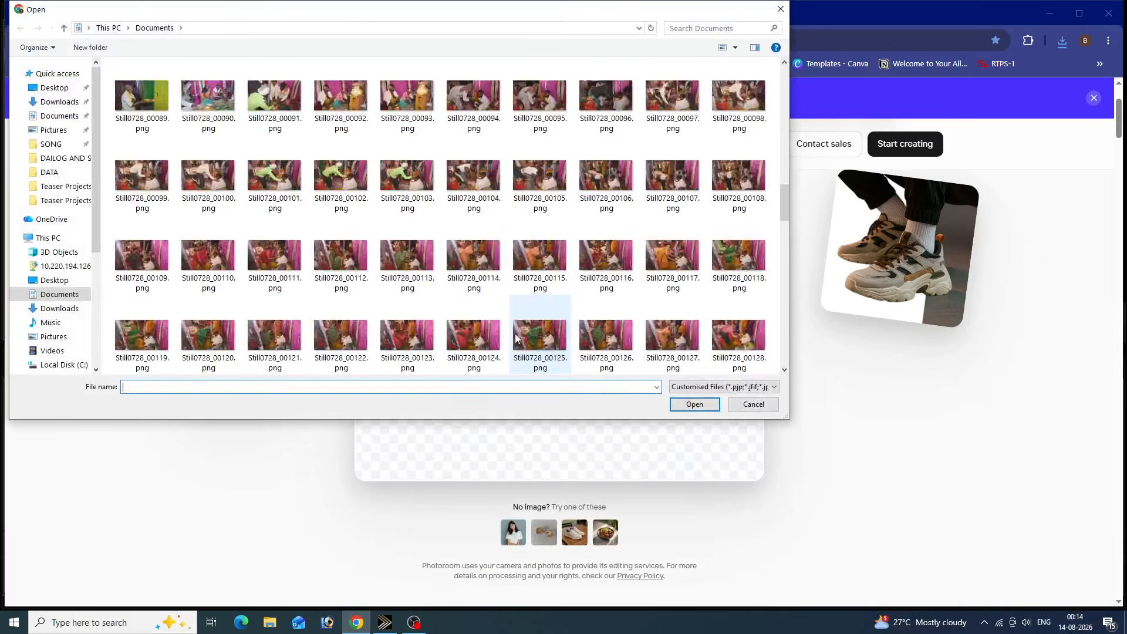
pyautogui.click(478, 345)
pyautogui.click(694, 405)
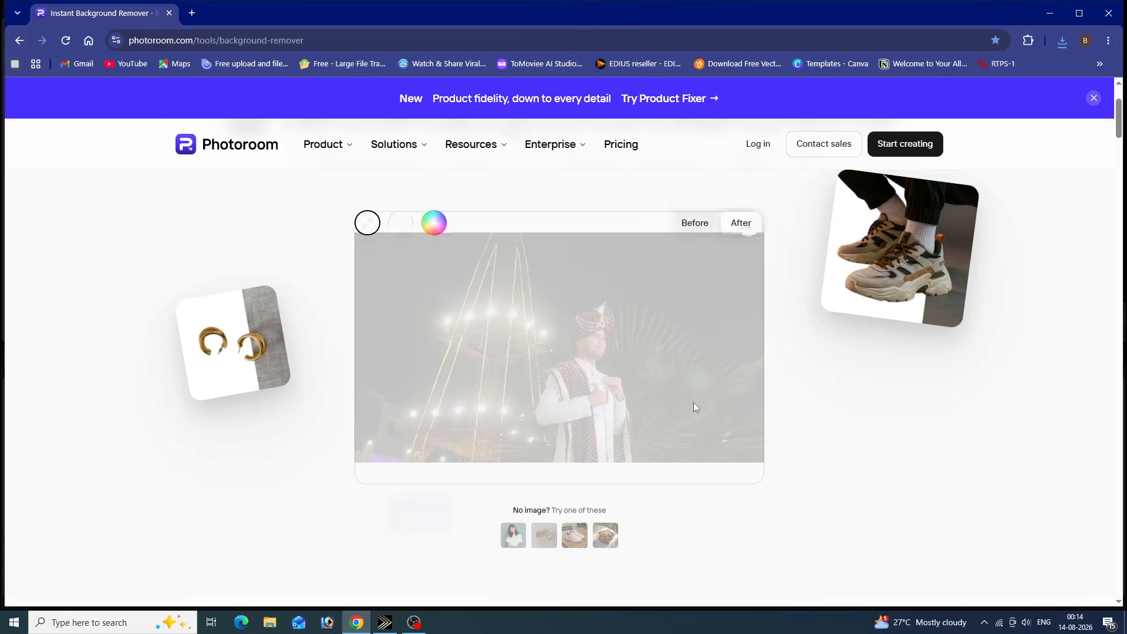
pyautogui.click(702, 559)
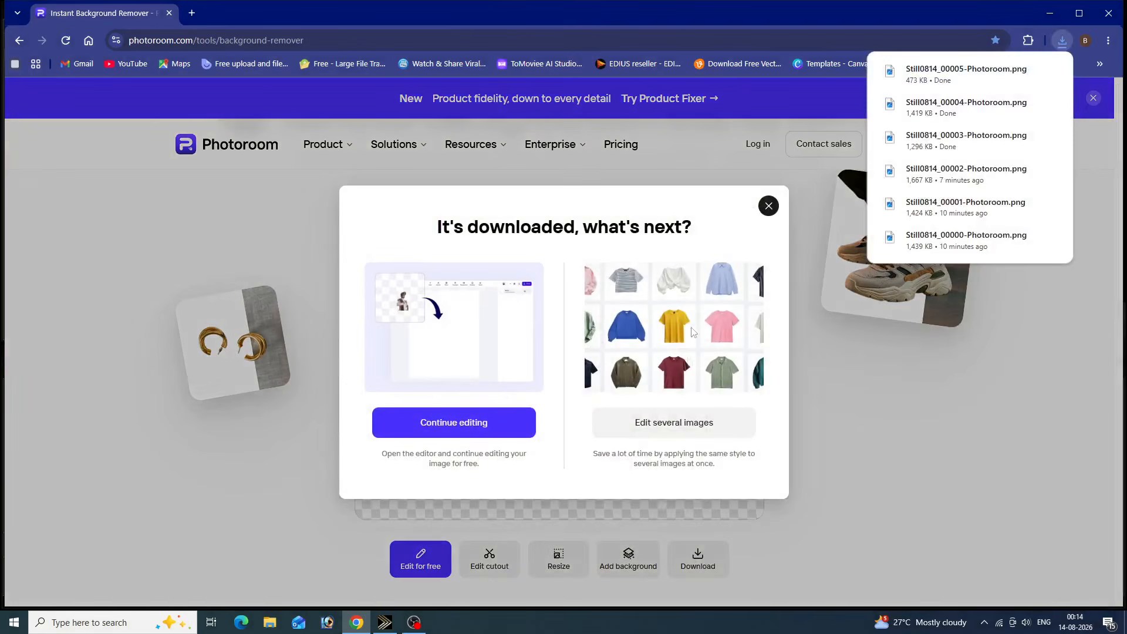
pyautogui.click(768, 205)
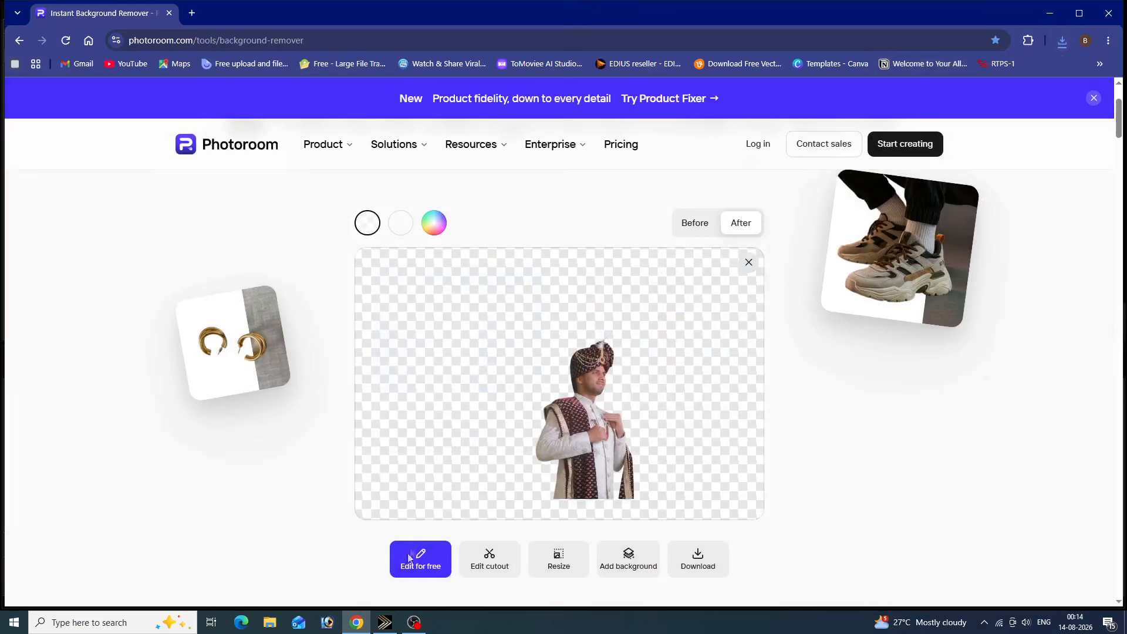
# Switch to EDIUS and import Still0814_00003-Photoroom.png, Still0814_00004-Photoroom.png and Still0814_00005-Photoroom.png from Downloads into bin folder 02.
pyautogui.click(385, 622)
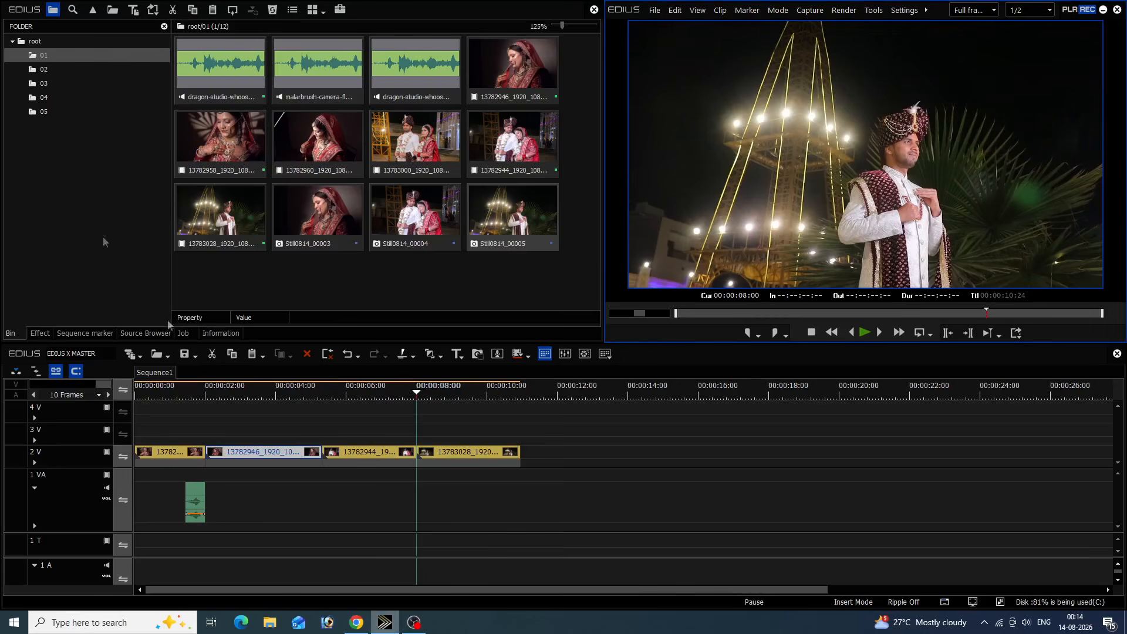
pyautogui.click(43, 70)
pyautogui.doubleClick(293, 82)
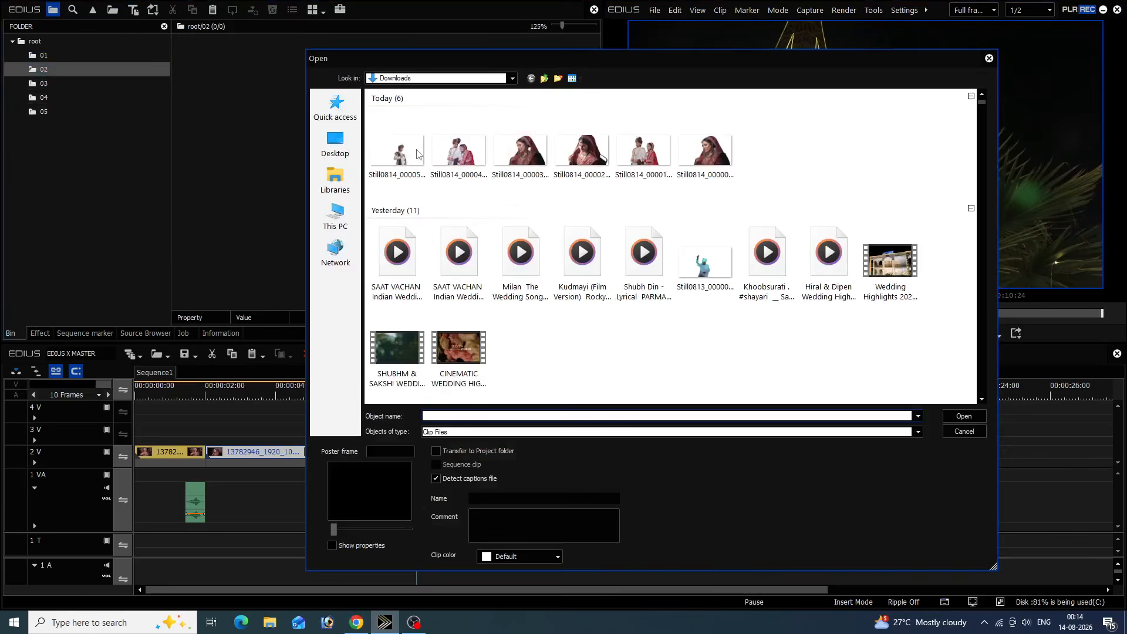
pyautogui.click(525, 154)
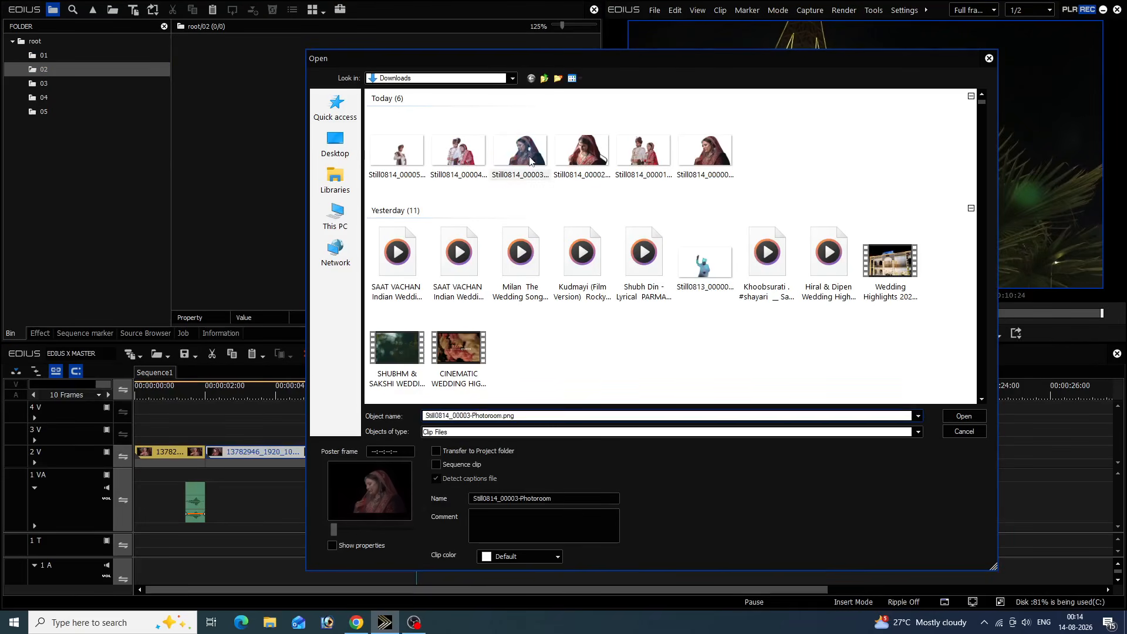
pyautogui.keyDown('ctrl'); pyautogui.click(468, 158); pyautogui.keyUp('ctrl')
pyautogui.keyDown('ctrl'); pyautogui.click(414, 155); pyautogui.keyUp('ctrl')
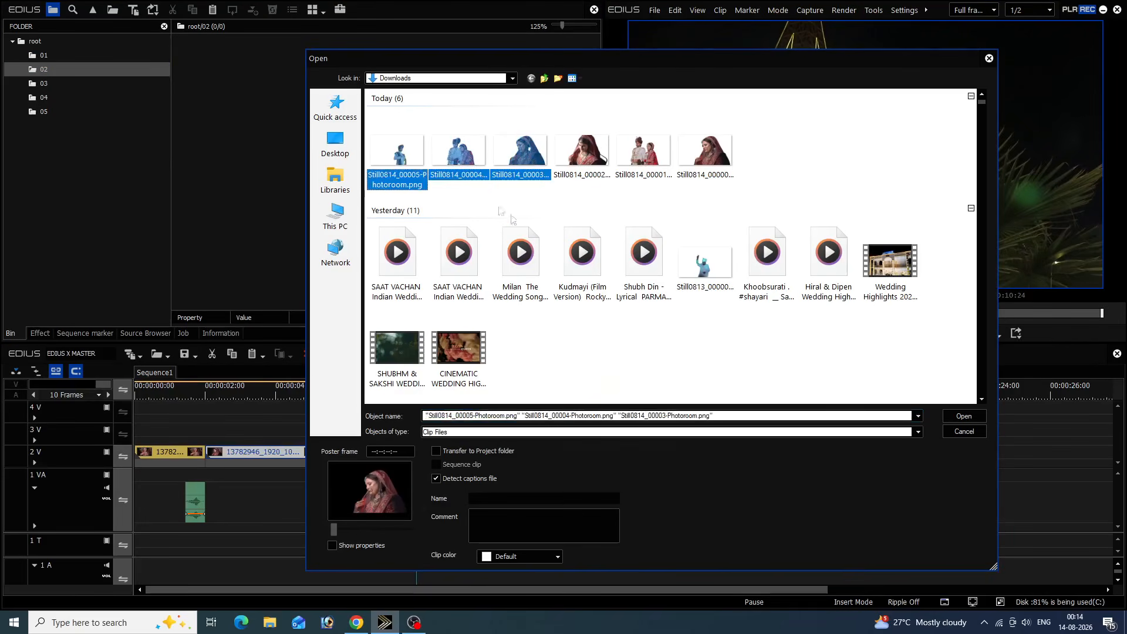
pyautogui.click(961, 414)
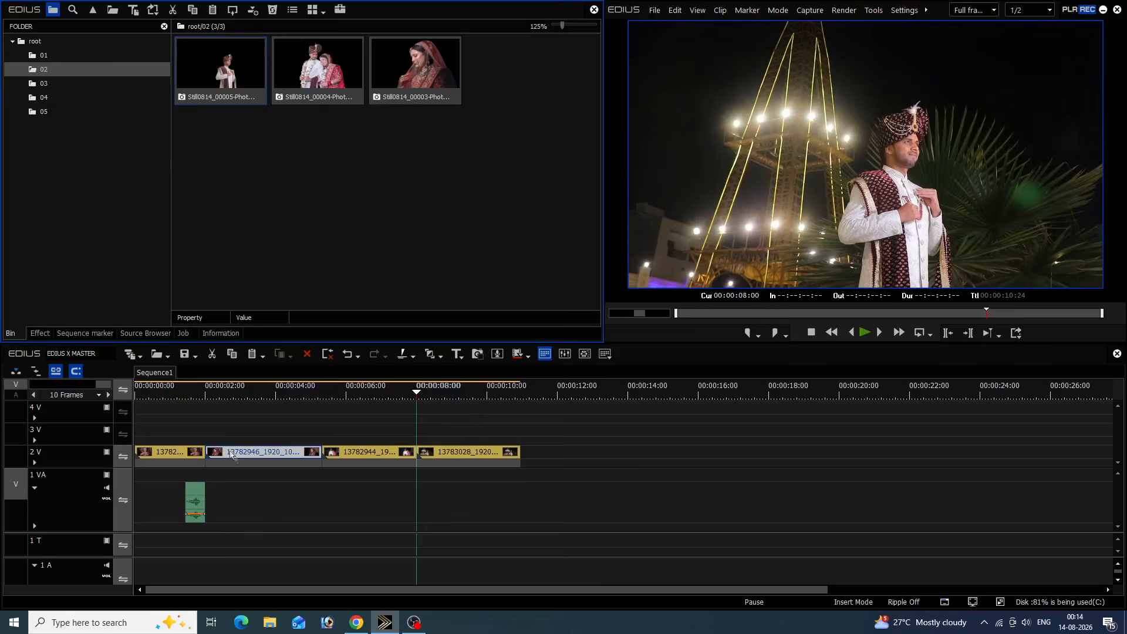
# Place the three cutout images in a row on track 3V, starting at the sound clip's beginning at 00:00:01:11.
pyautogui.click(218, 421)
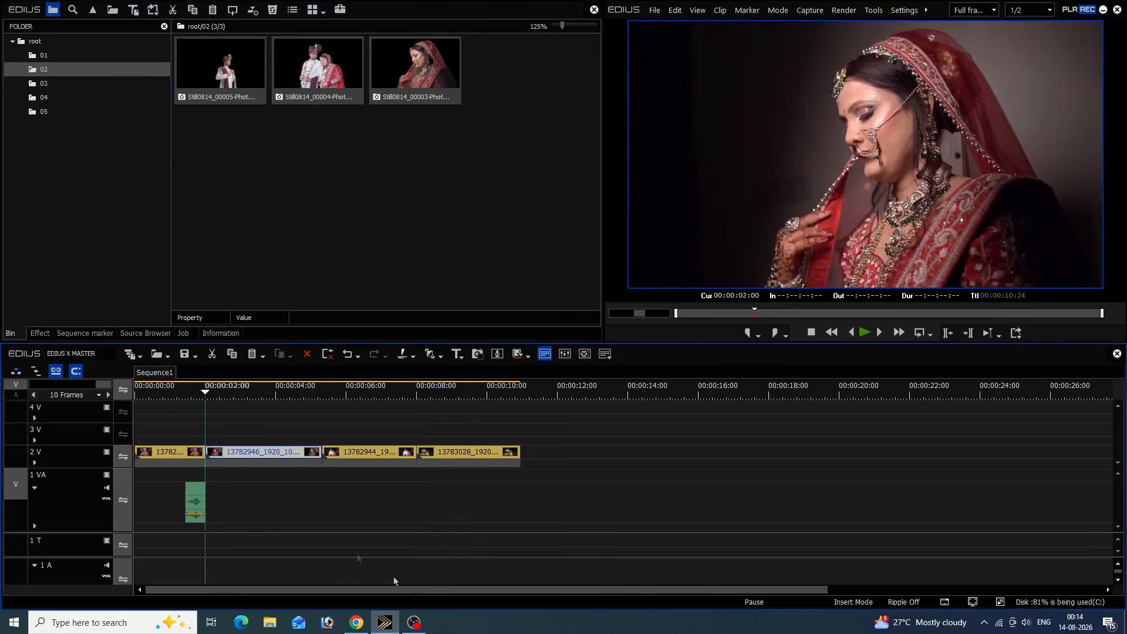
pyautogui.click(185, 391)
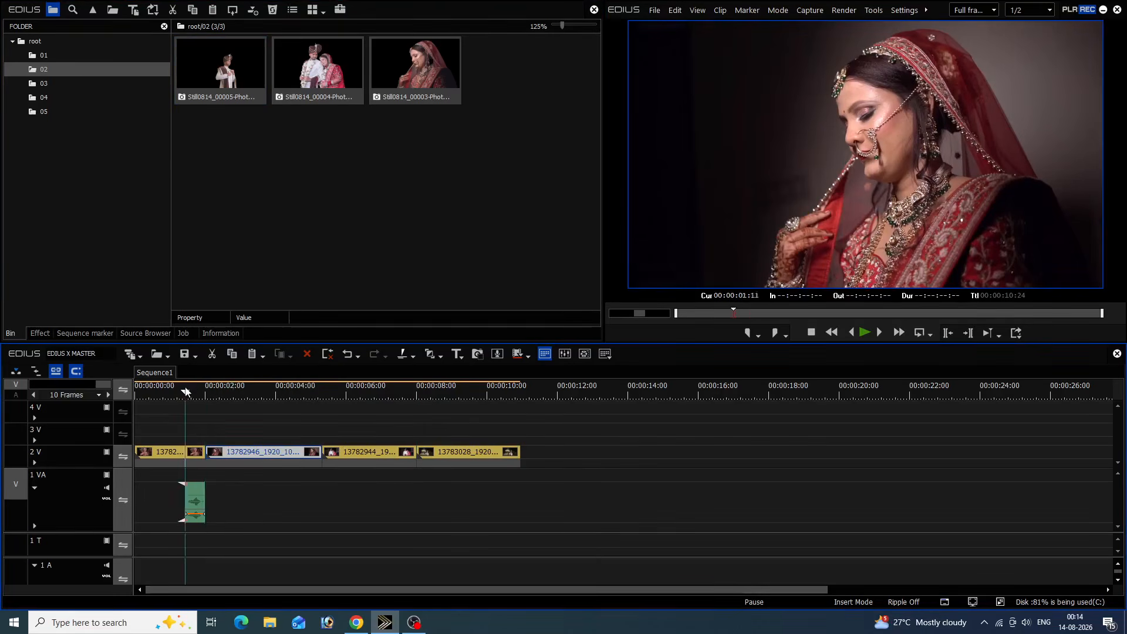
pyautogui.moveTo(418, 66); pyautogui.dragTo(191, 434)
# Trim the end of Still0814_00005-Photoroom on track 3V to 00:00:02:00.
pyautogui.click(206, 394)
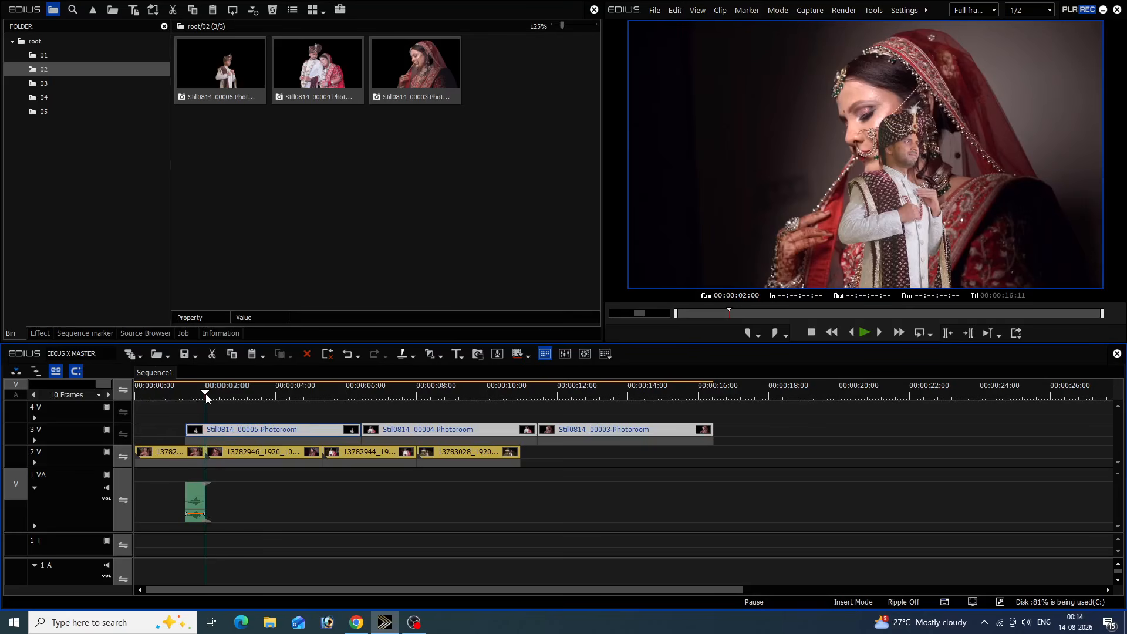
pyautogui.click(229, 430)
pyautogui.press('Delete')
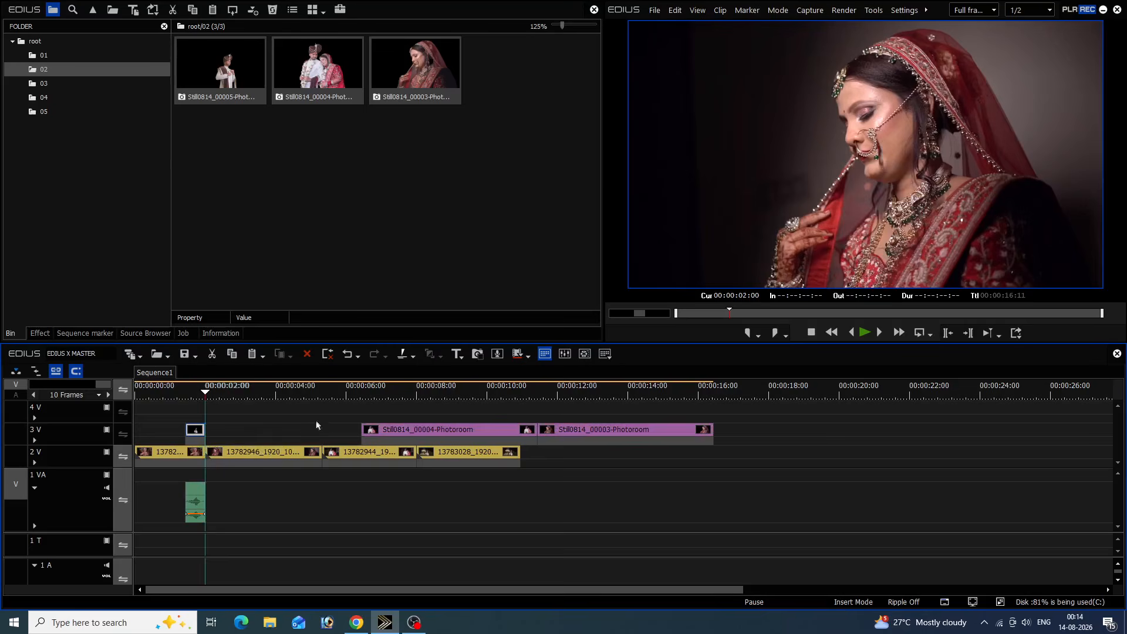
# Duplicate the sound effect clip on track 1VA so that the copy ends at the 00:00:05:08 cut.
pyautogui.click(377, 427)
pyautogui.click(390, 429)
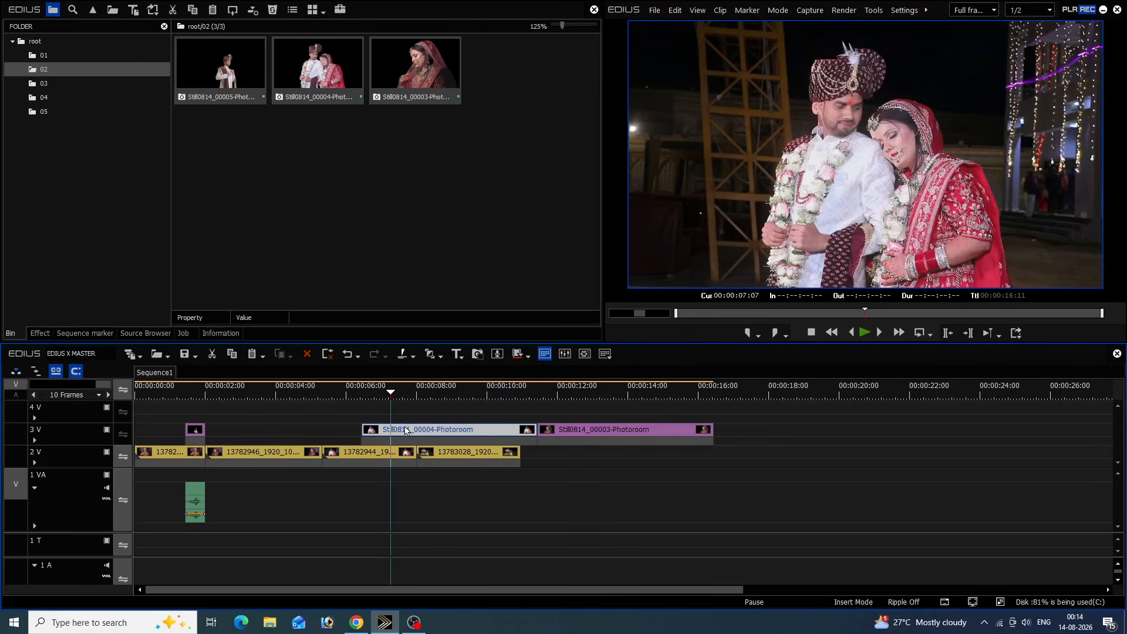
pyautogui.click(200, 506)
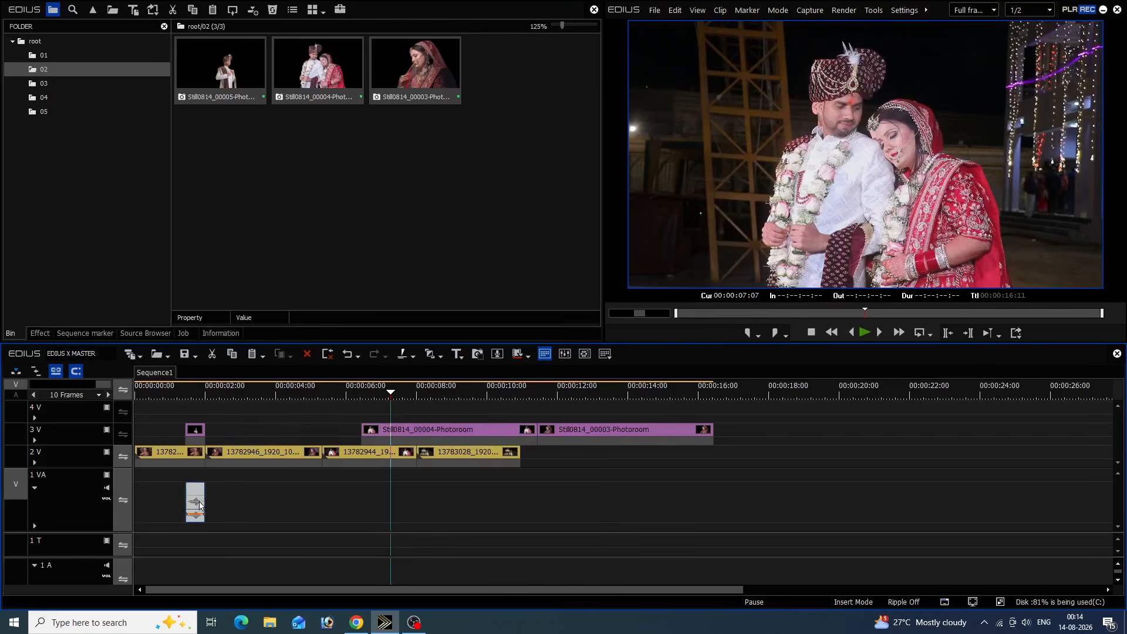
pyautogui.moveTo(273, 396); pyautogui.dragTo(322, 393)
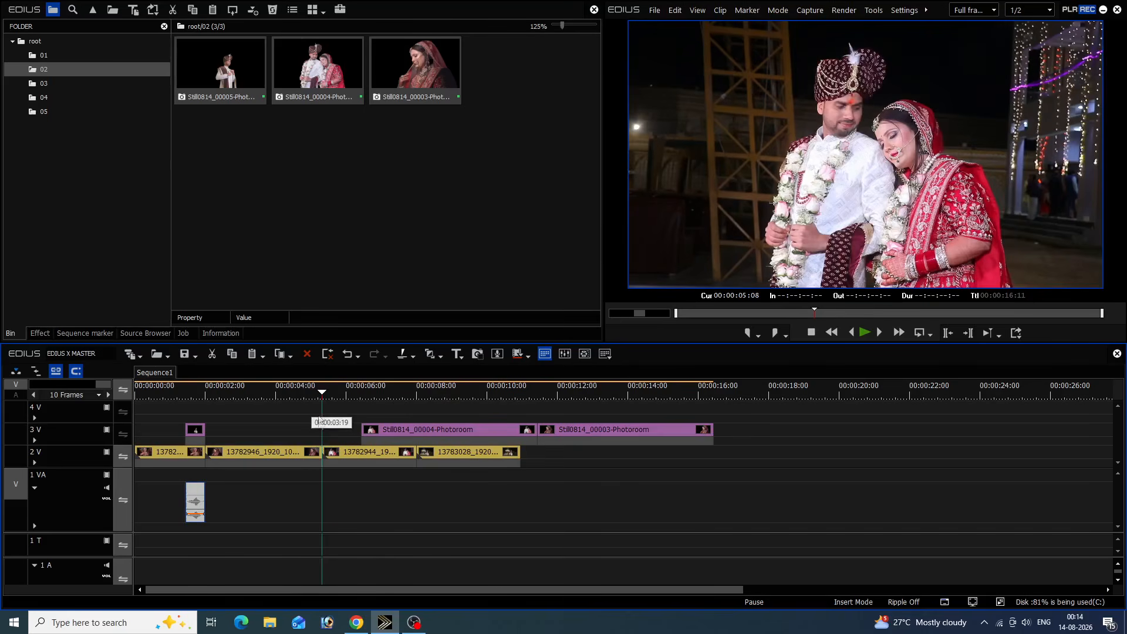
pyautogui.hotkey('ctrl', 'v')
pyautogui.moveTo(330, 498); pyautogui.dragTo(310, 499)
# Fit the couple cutout over the second sound clip, ending at 00:00:05:08, and move the bride cutout to the end of the video clips.
pyautogui.moveTo(410, 434); pyautogui.dragTo(349, 435)
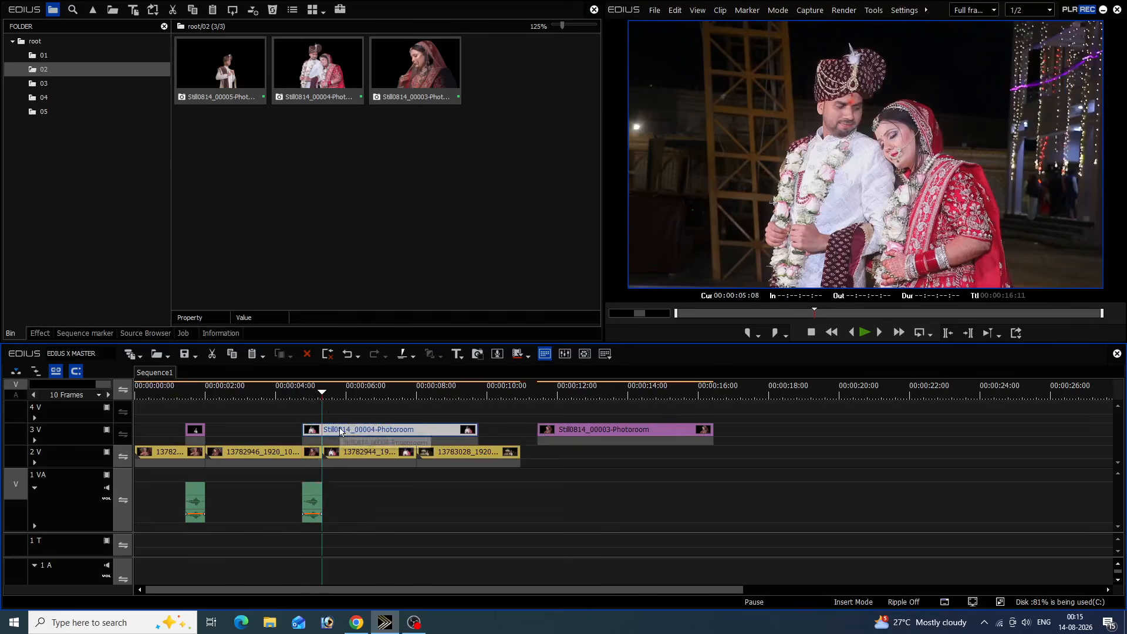
pyautogui.hotkey('alt', 'n')
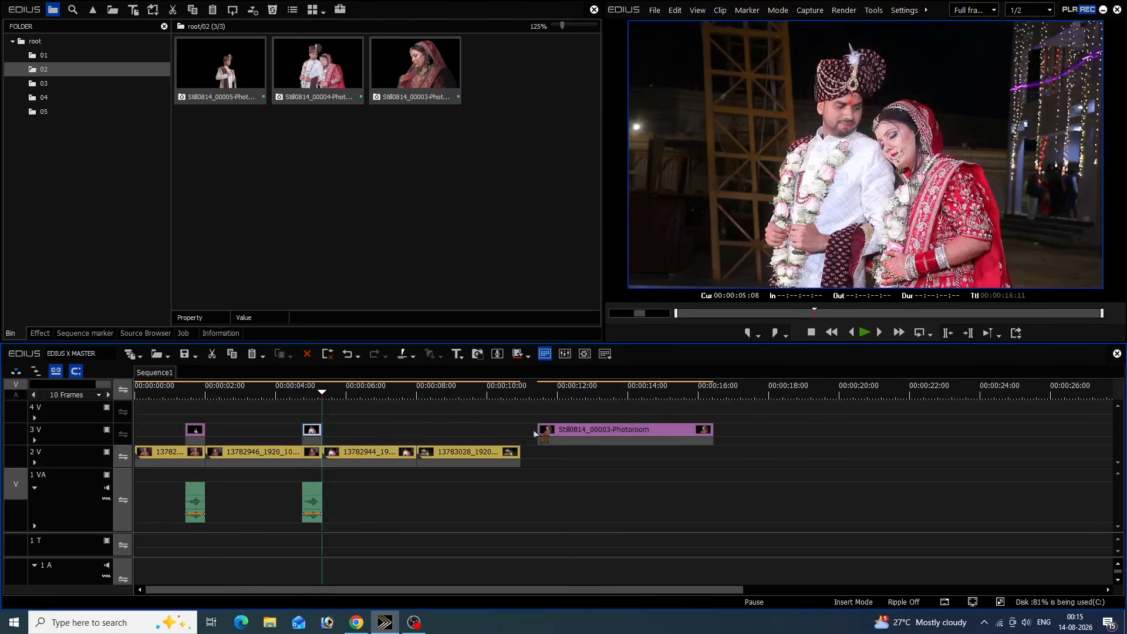
pyautogui.moveTo(567, 432); pyautogui.dragTo(551, 432)
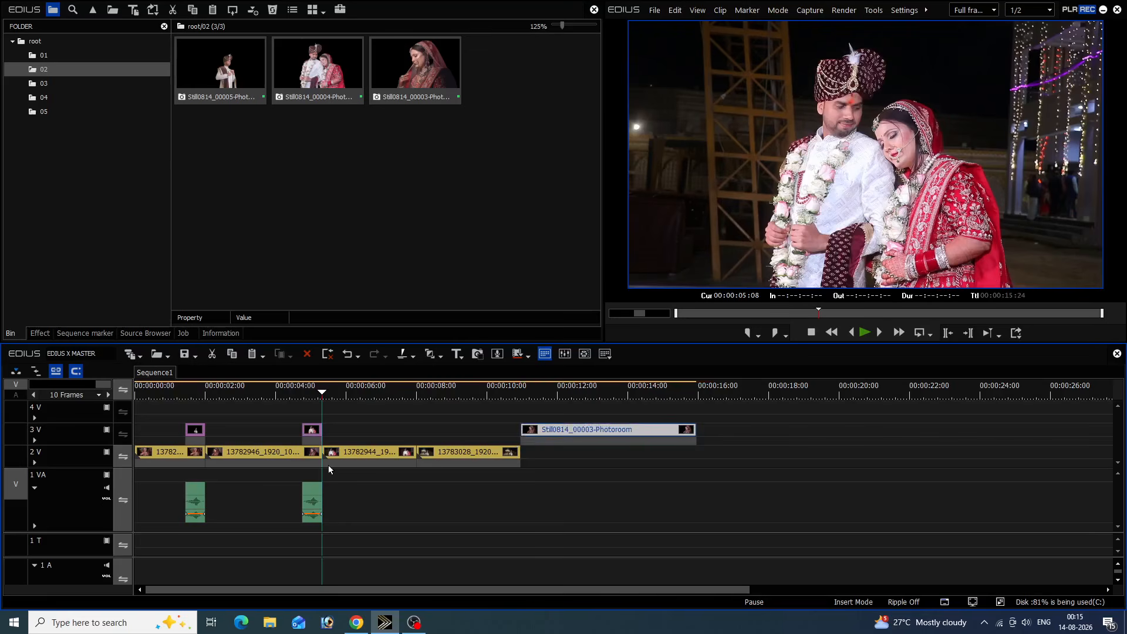
# Duplicate the sound effect clip again on track 1VA so that the third copy ends at the 00:00:08:00 cut.
pyautogui.click(315, 500)
pyautogui.moveTo(396, 396); pyautogui.dragTo(413, 401)
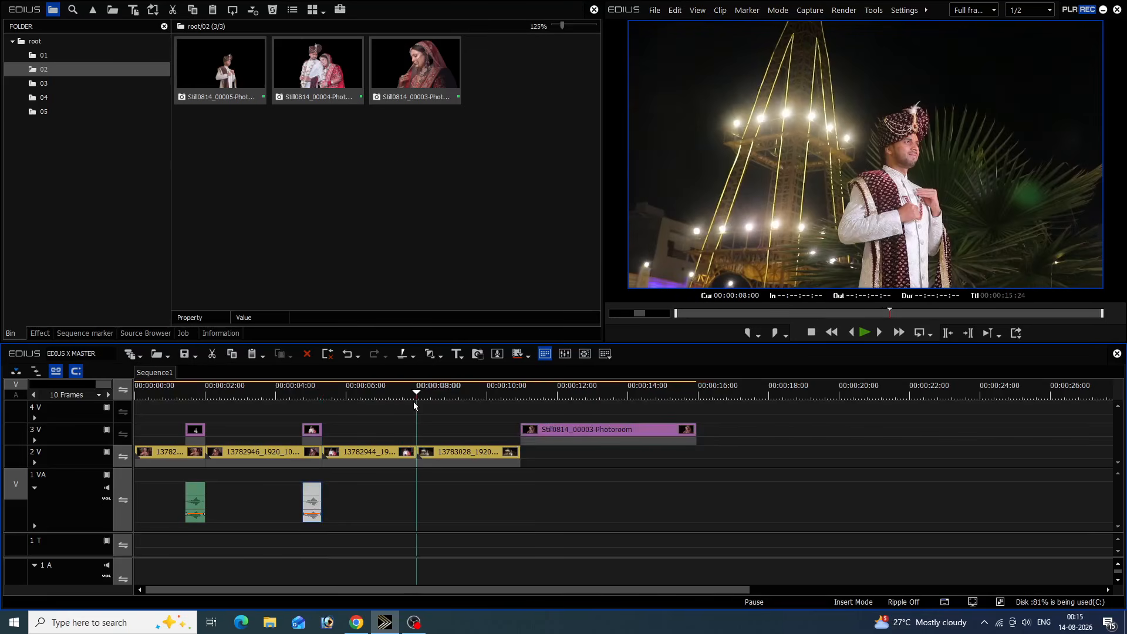
pyautogui.hotkey('ctrl', 'v')
pyautogui.moveTo(425, 499); pyautogui.dragTo(405, 500)
# Move Still0814_00003-Photoroom over the third sound clip and trim its end to 00:00:08:00.
pyautogui.moveTo(549, 432); pyautogui.dragTo(455, 434)
pyautogui.moveTo(399, 393); pyautogui.dragTo(414, 407)
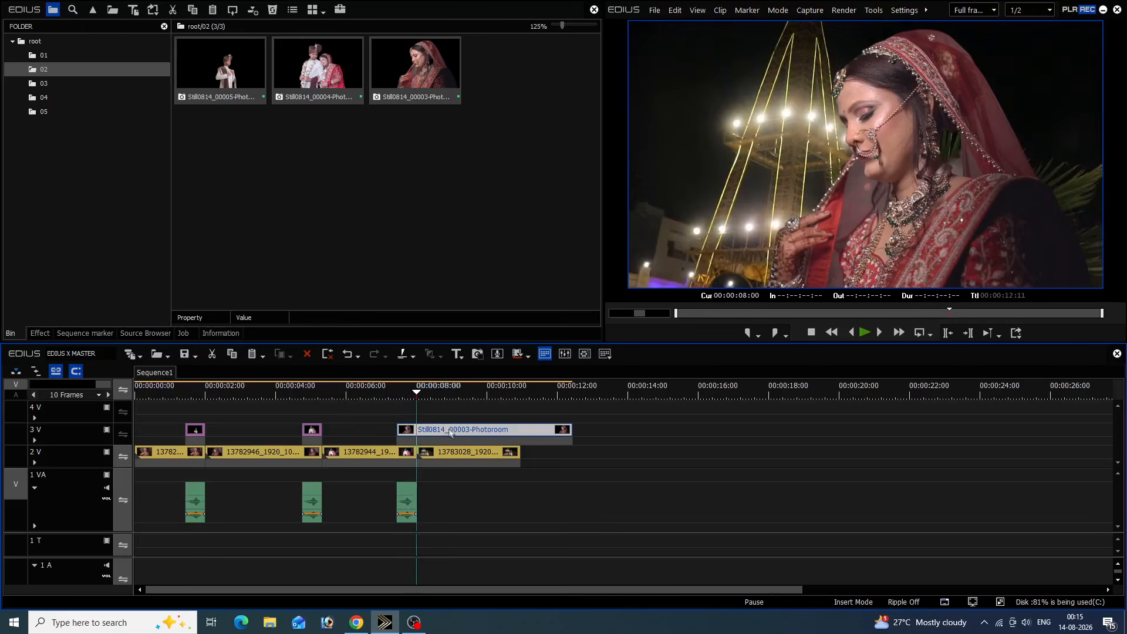
pyautogui.press('n')
# Check whether the first and second cutouts on track 3V match the clips that follow them.
pyautogui.click(183, 395)
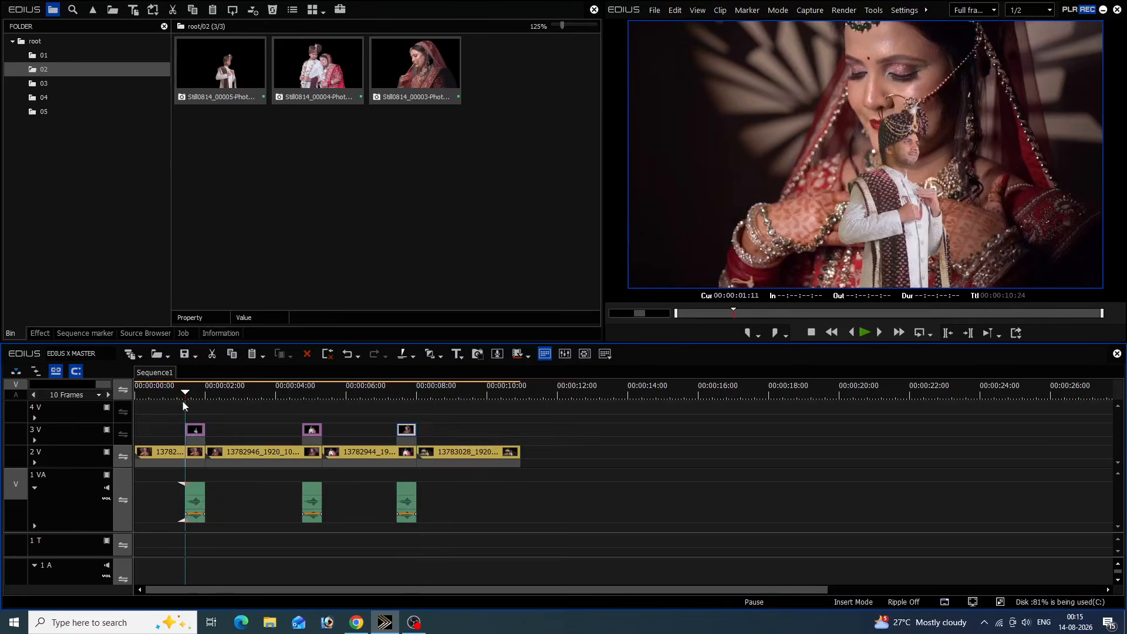
pyautogui.click(175, 451)
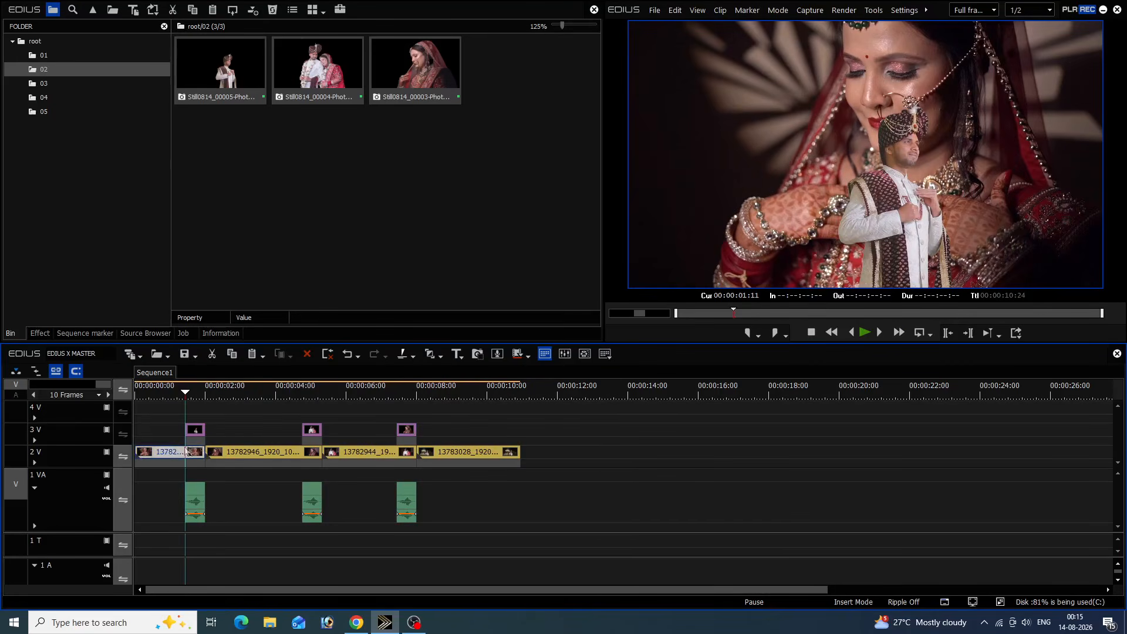
pyautogui.click(226, 452)
pyautogui.moveTo(227, 392); pyautogui.dragTo(192, 401)
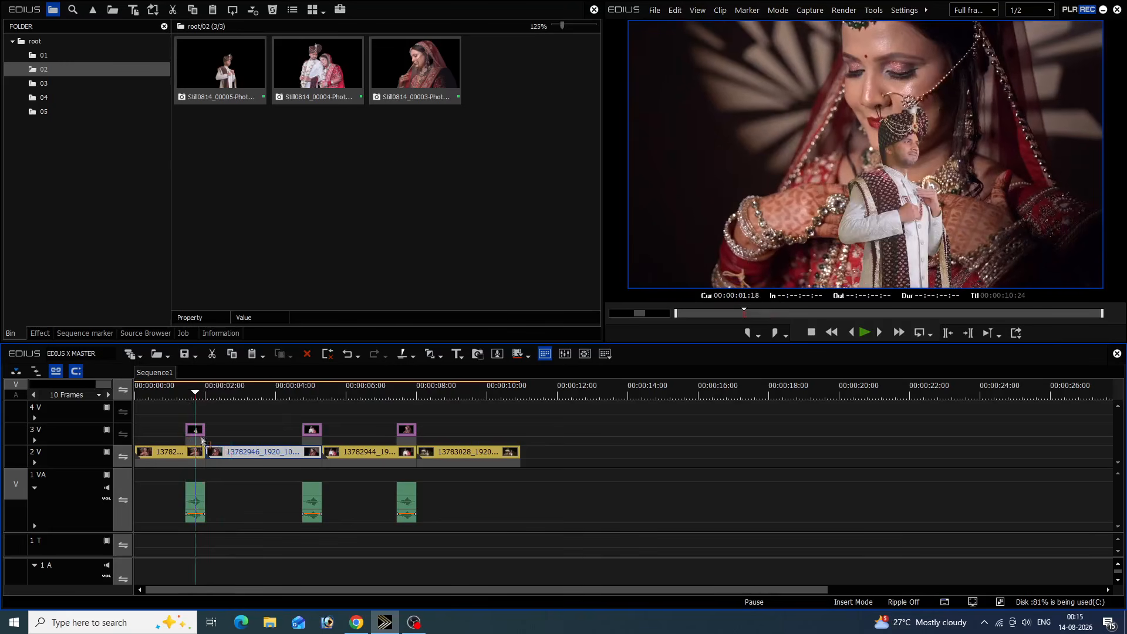
pyautogui.moveTo(194, 404); pyautogui.dragTo(316, 446)
pyautogui.click(314, 427)
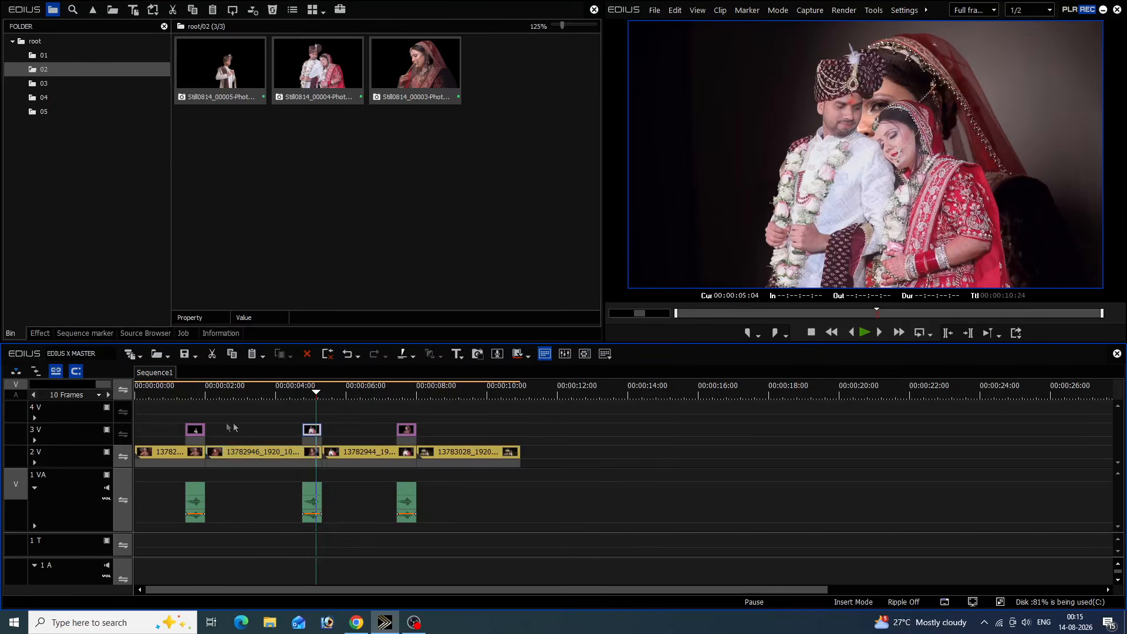
pyautogui.click(197, 429)
pyautogui.click(186, 390)
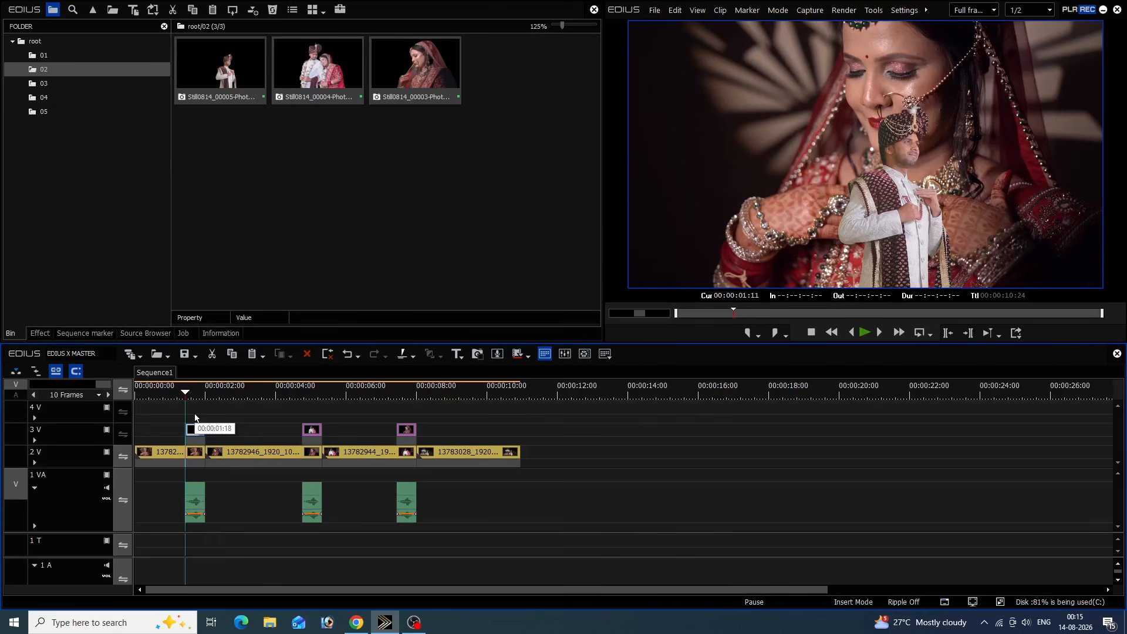
pyautogui.click(194, 392)
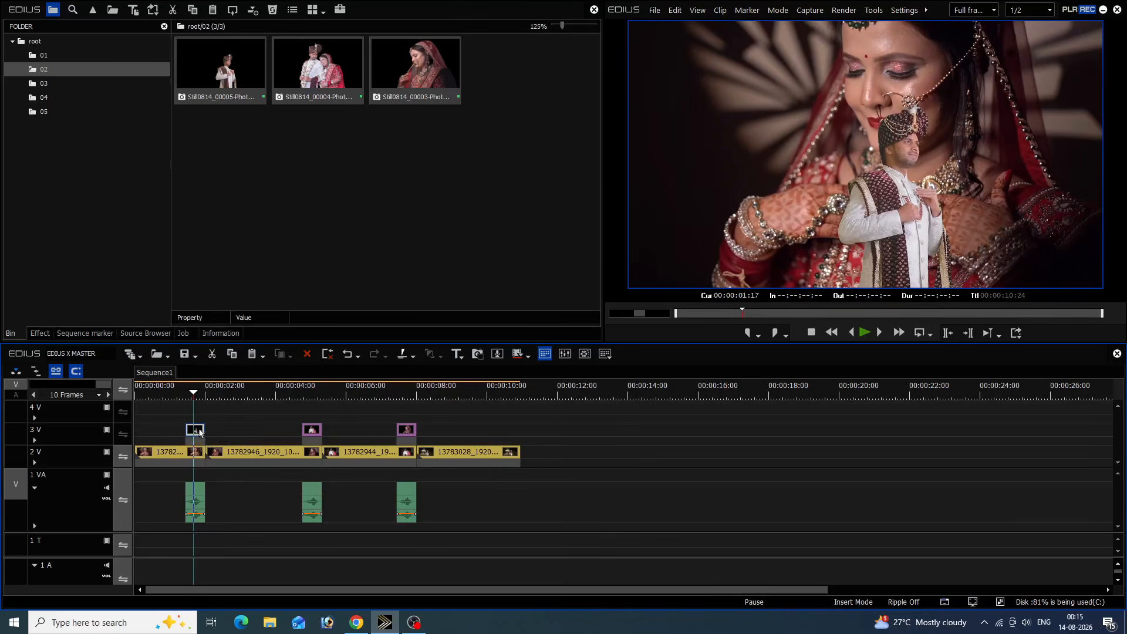
# Swap the groom and bride cutouts on track 3V, putting the bride over the first sound clip and the groom over the third.
pyautogui.moveTo(197, 432); pyautogui.dragTo(477, 410)
pyautogui.click(409, 432)
pyautogui.moveTo(410, 432); pyautogui.dragTo(198, 431)
pyautogui.moveTo(477, 410); pyautogui.dragTo(407, 432)
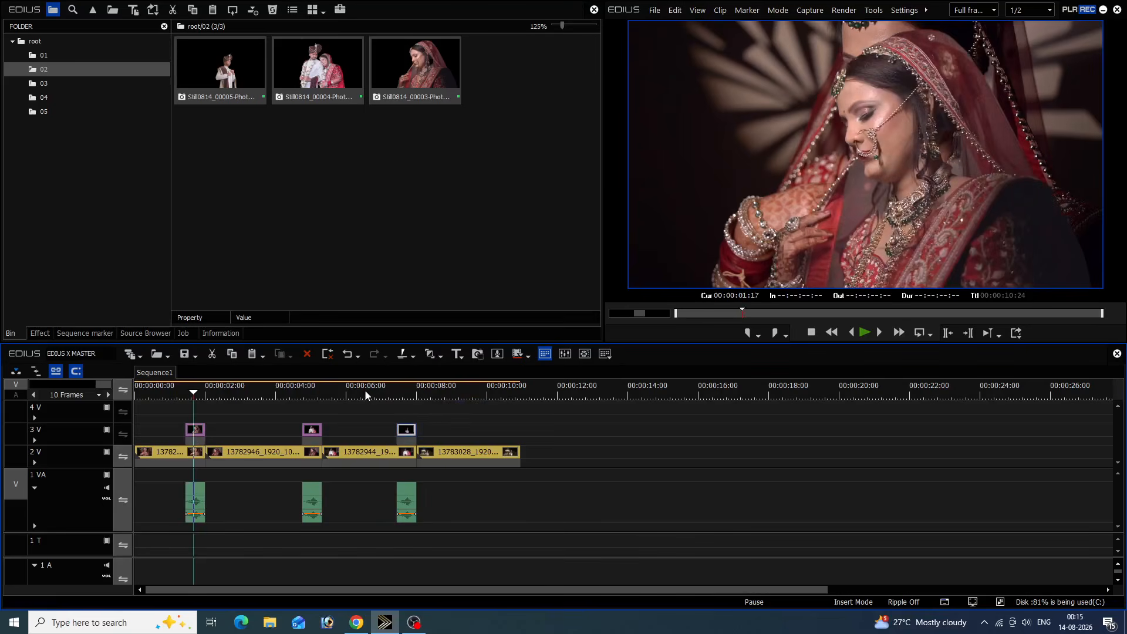
# Open the Layouter settings of the first cutout on track 3V at its starting frame, 00:00:01:11.
pyautogui.click(196, 392)
pyautogui.moveTo(194, 413)
pyautogui.mouseDown()
pyautogui.moveTo(230, 425)
pyautogui.moveTo(229, 397)
pyautogui.moveTo(243, 406)
pyautogui.moveTo(197, 404)
pyautogui.moveTo(244, 425)
pyautogui.moveTo(185, 426)
pyautogui.mouseUp()
pyautogui.click(237, 450)
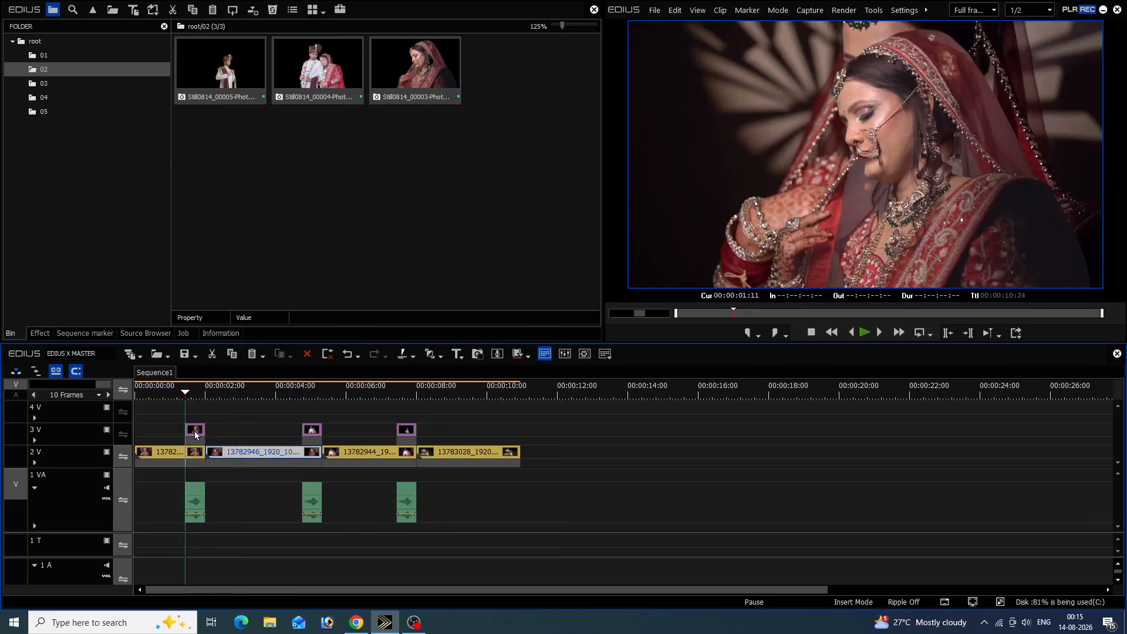
pyautogui.click(196, 430)
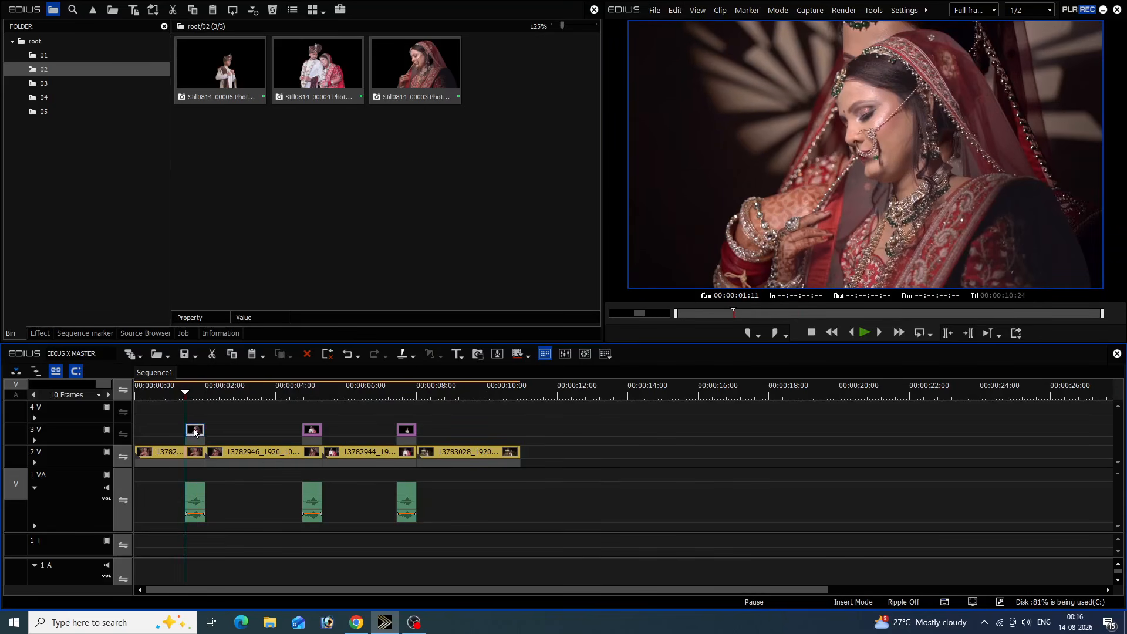
pyautogui.click(219, 333)
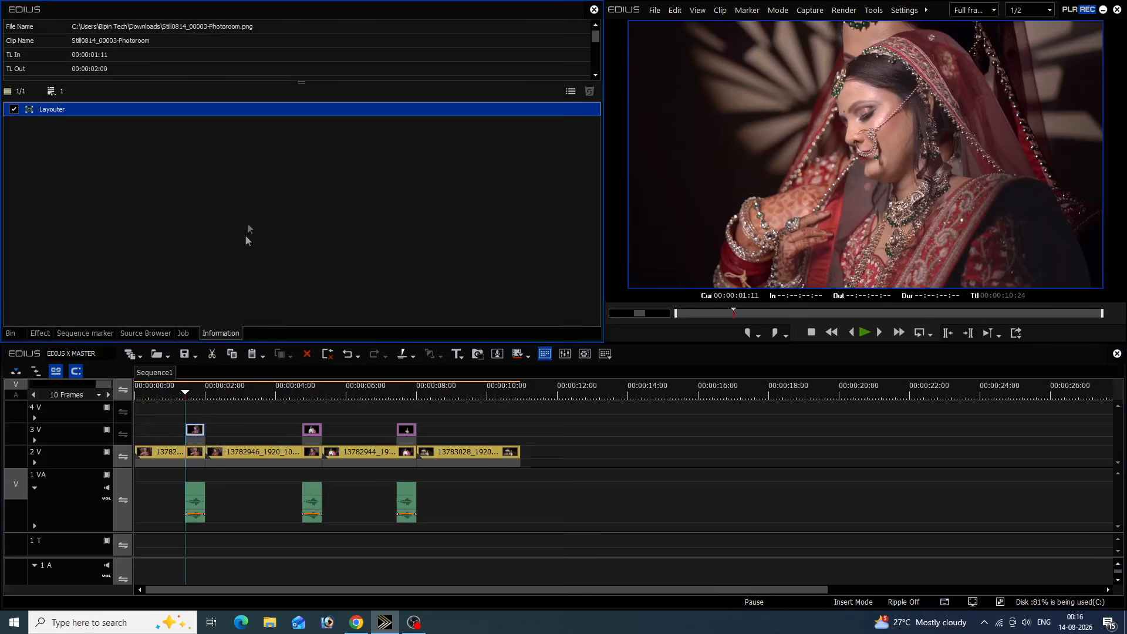
pyautogui.doubleClick(273, 111)
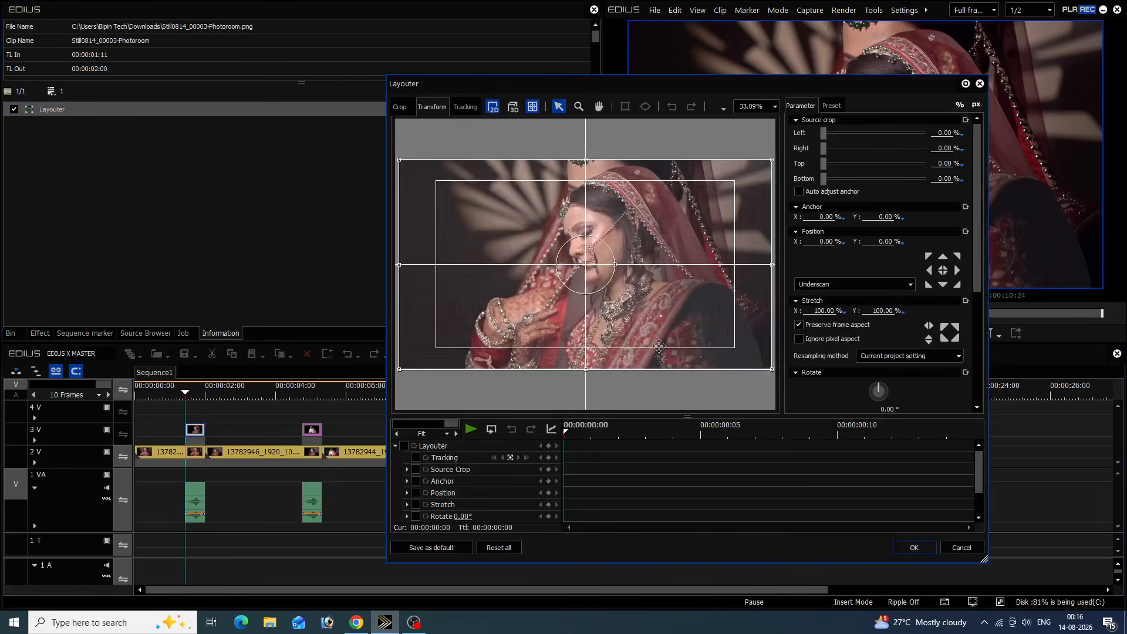
# Keyframe all layout parameters of the first cutout at 00:00:00:00 and 00:00:00:14, starting it off-frame left at position X about -100.7%.
pyautogui.click(405, 447)
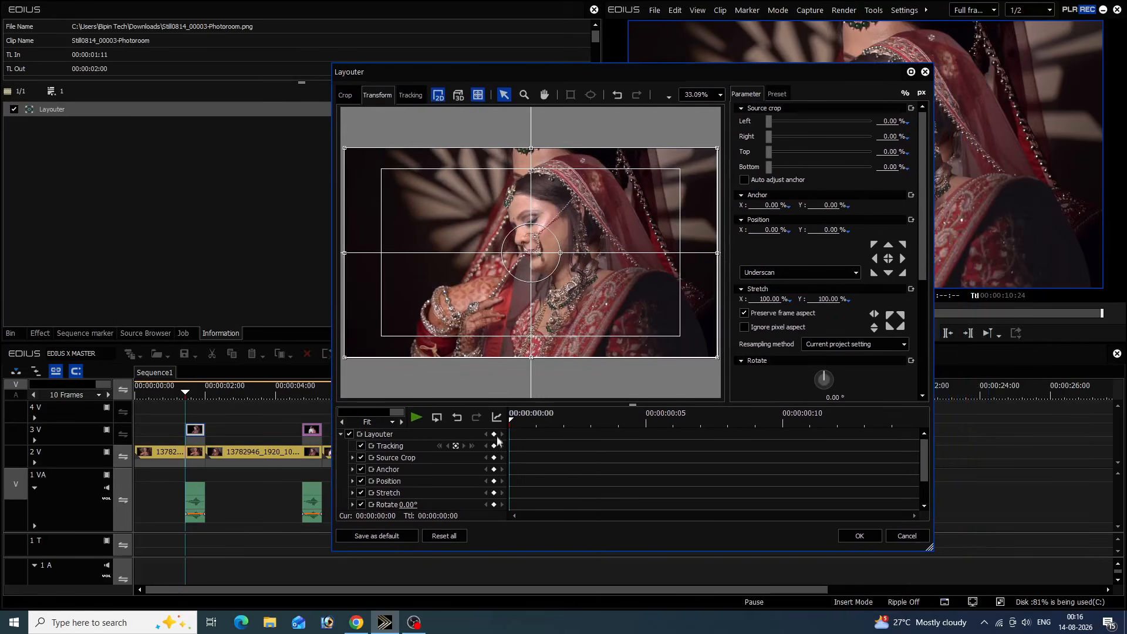
pyautogui.moveTo(510, 442); pyautogui.dragTo(889, 446)
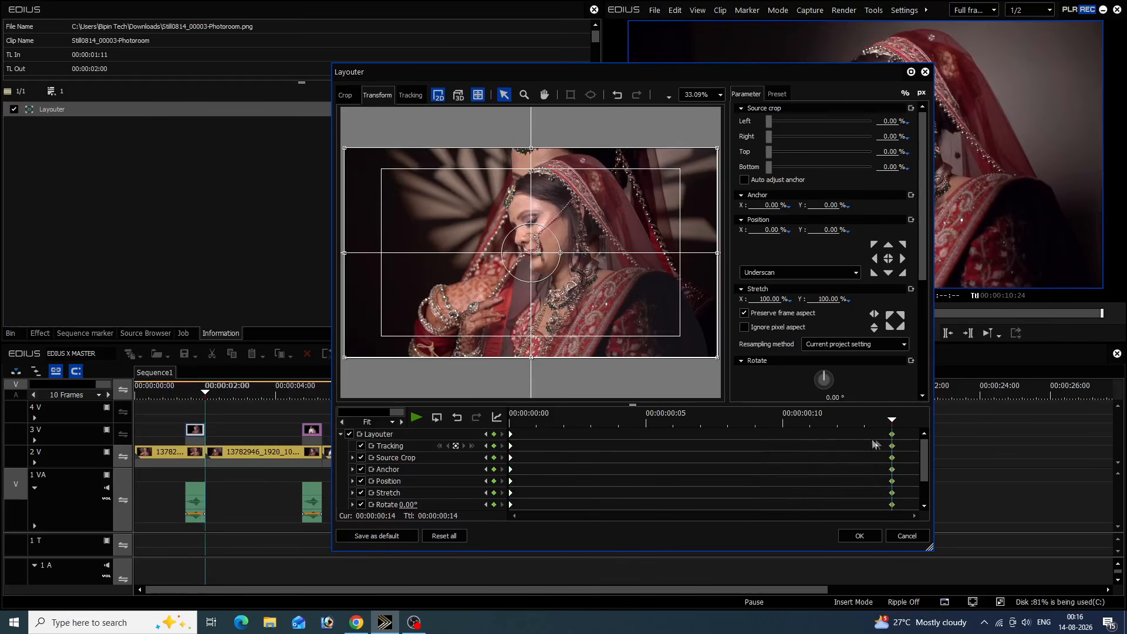
pyautogui.moveTo(819, 431); pyautogui.dragTo(510, 432)
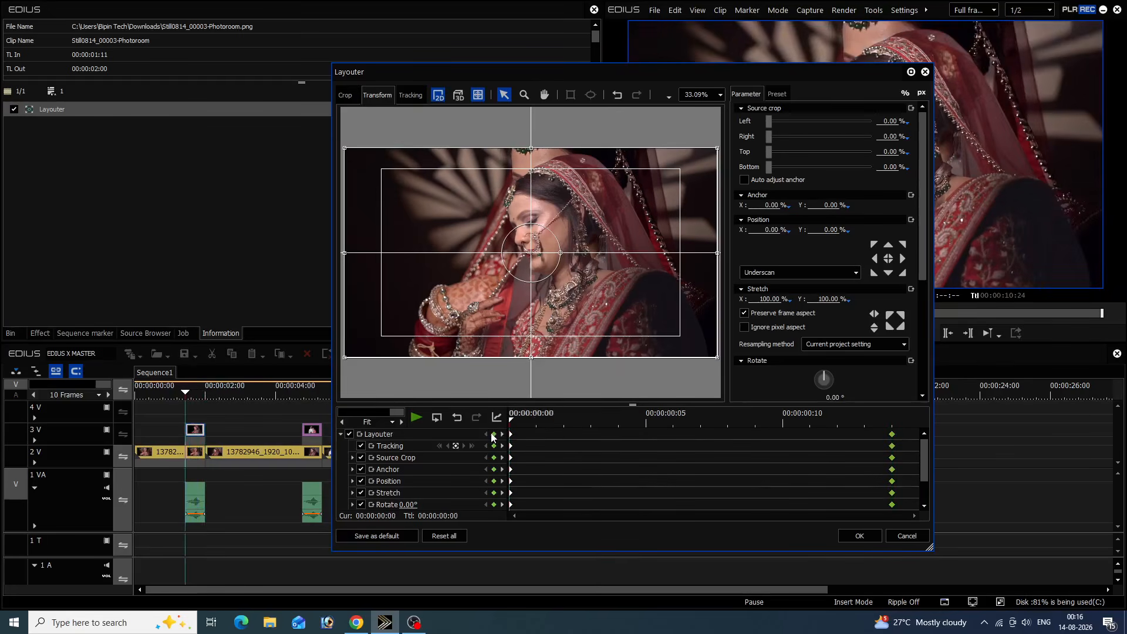
pyautogui.moveTo(702, 288); pyautogui.dragTo(327, 288)
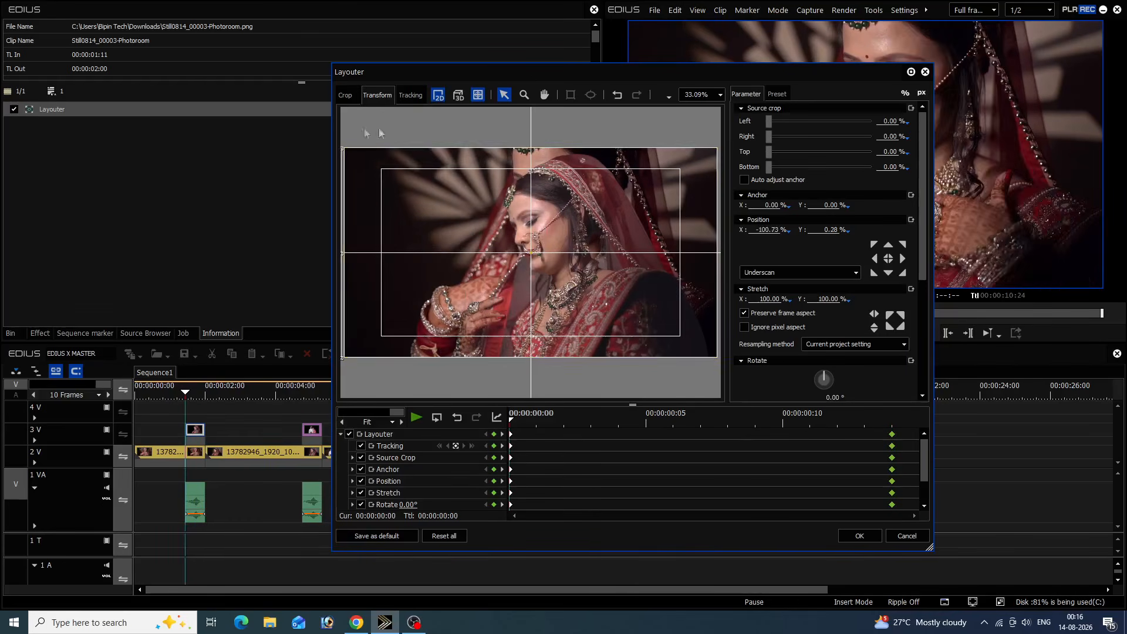
pyautogui.click(858, 535)
# Play the sequence from its beginning through the first transition twice to check the bride cutout's slide-in.
pyautogui.moveTo(165, 392); pyautogui.dragTo(97, 395)
pyautogui.press('space')
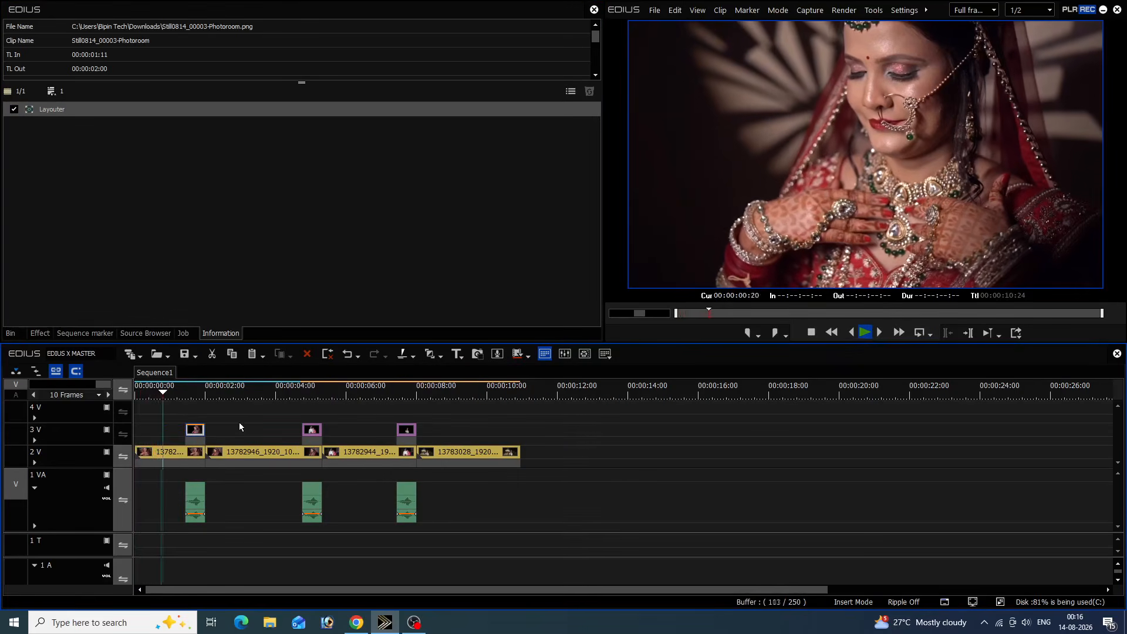
pyautogui.press('space')
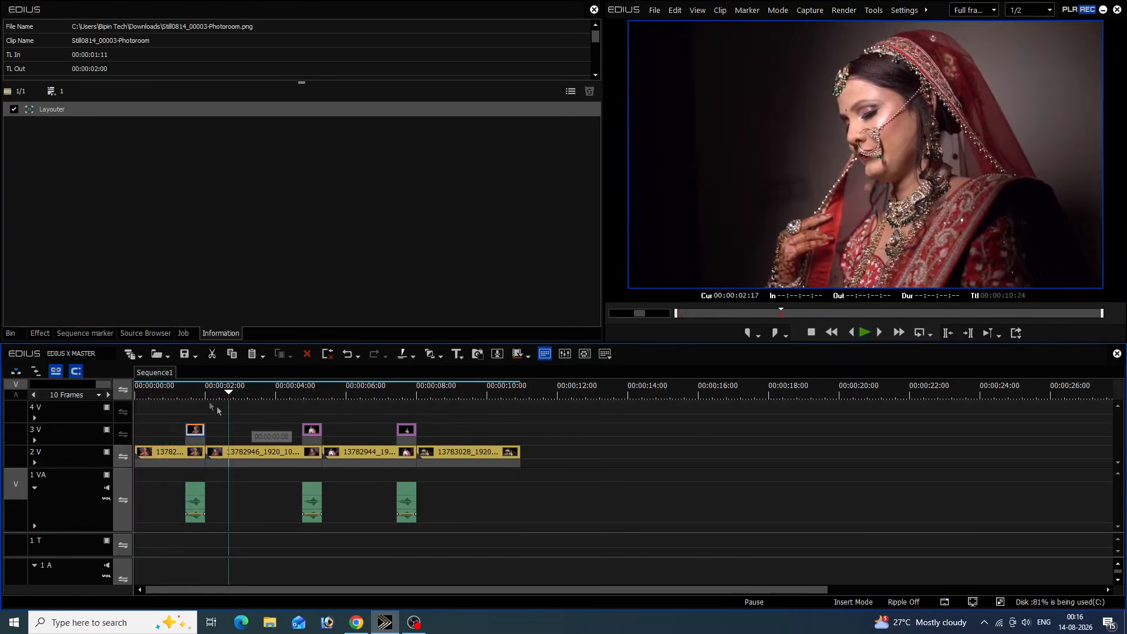
pyautogui.click(137, 393)
pyautogui.press('space')
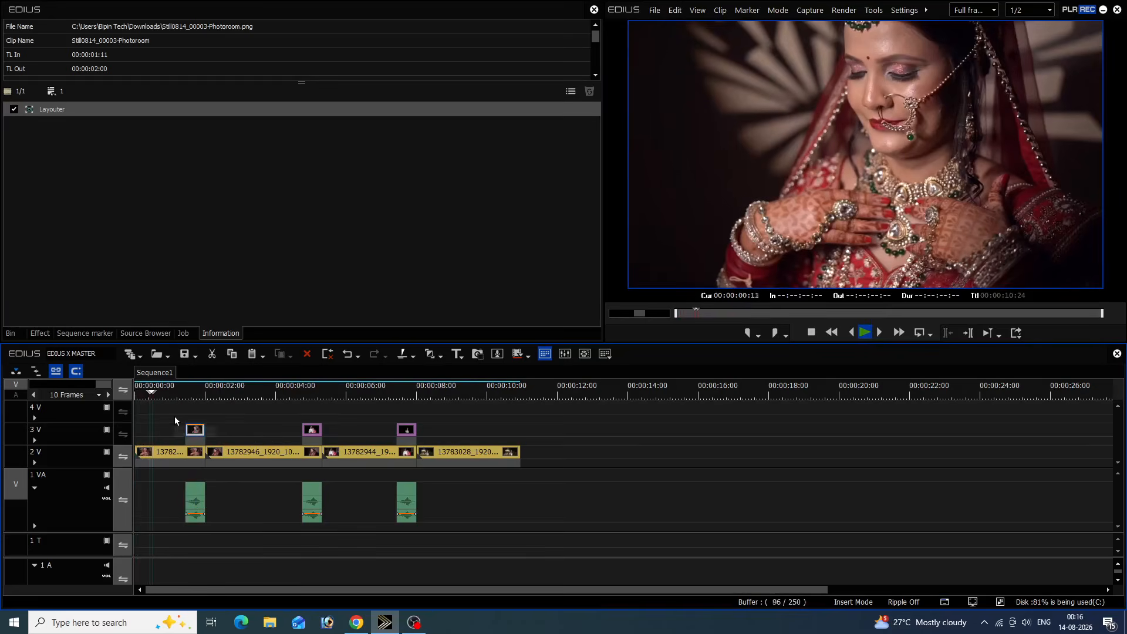
pyautogui.press('space')
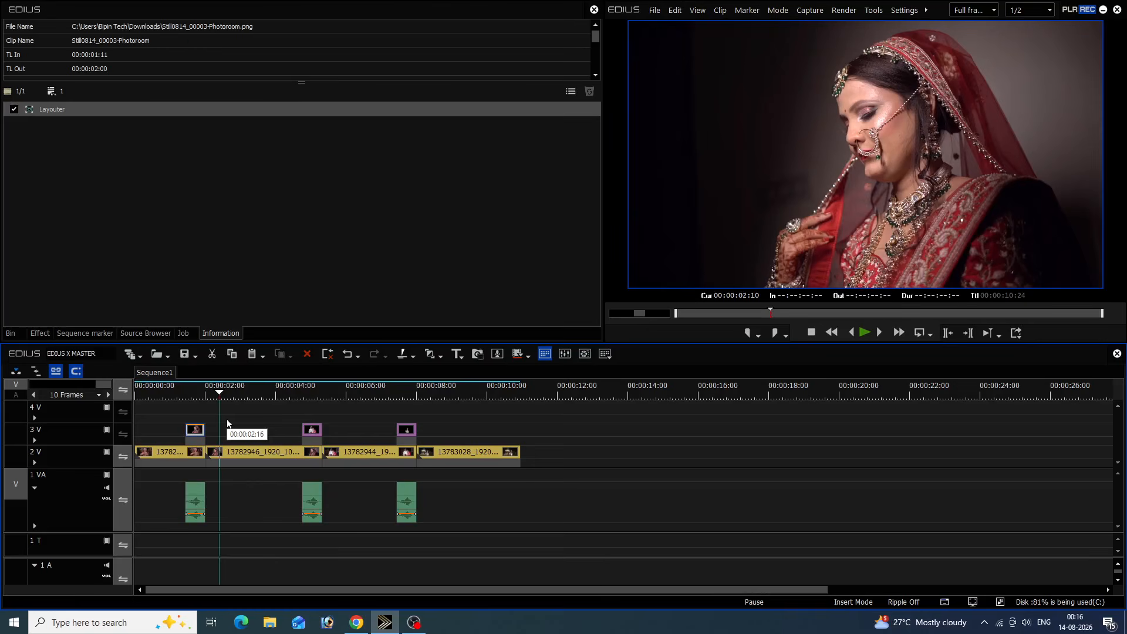
# Animate the couple cutout before the second cut with Layouter keyframes at its start and end, sliding it up from below the frame.
pyautogui.moveTo(275, 392); pyautogui.dragTo(301, 401)
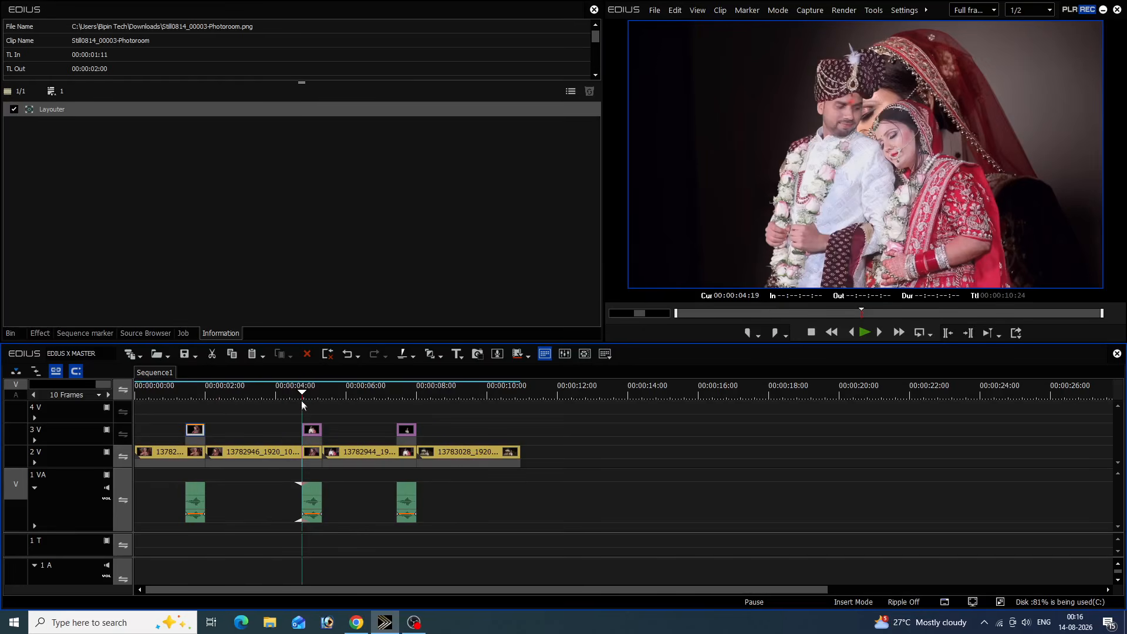
pyautogui.click(311, 432)
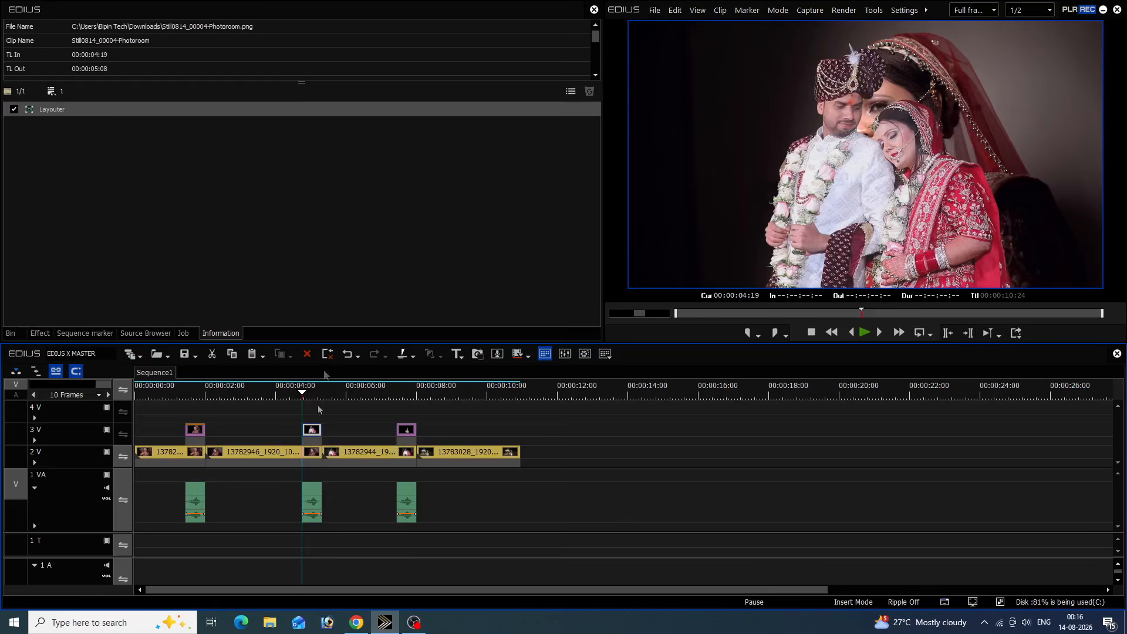
pyautogui.doubleClick(305, 104)
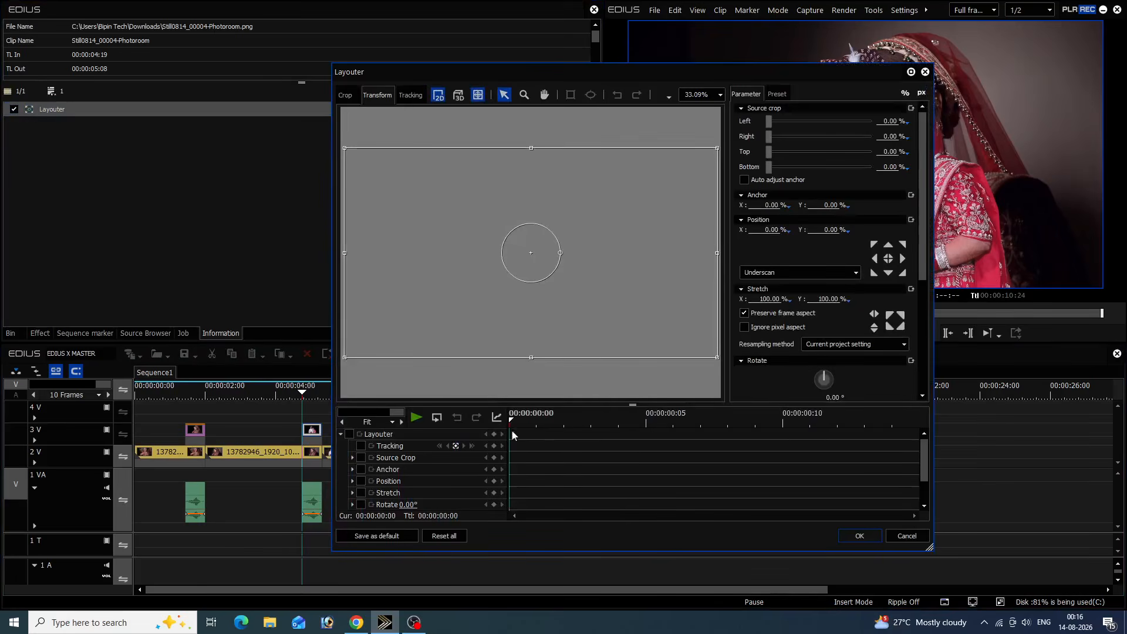
pyautogui.moveTo(545, 423); pyautogui.dragTo(885, 424)
pyautogui.click(492, 435)
pyautogui.click(515, 424)
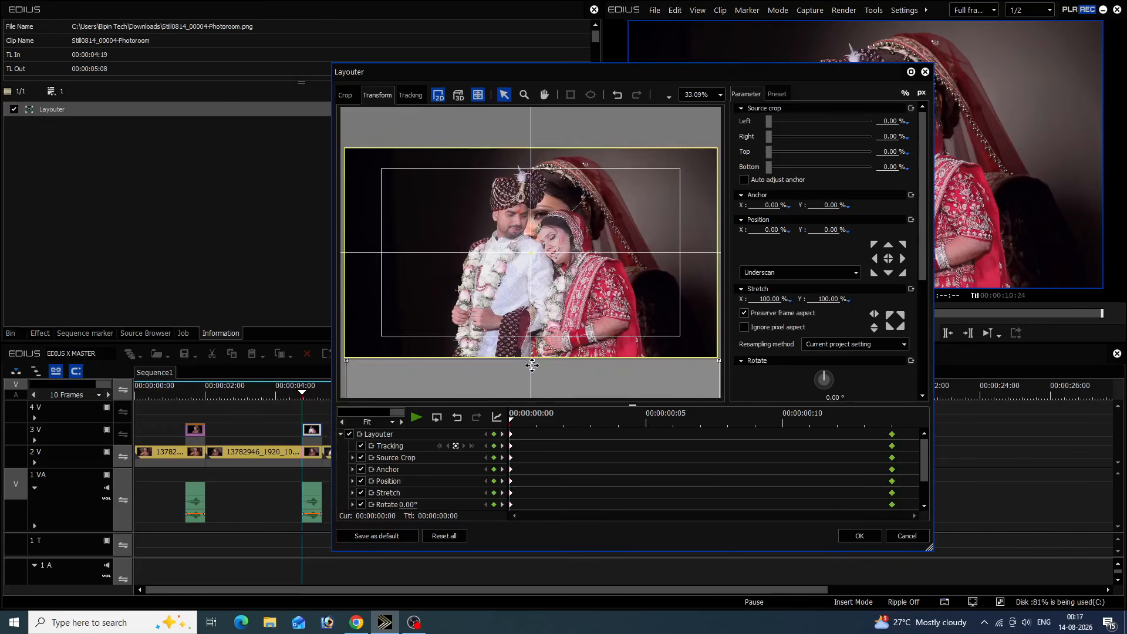
pyautogui.click(859, 536)
# Play the second transition twice from before the couple cutout to check its upward slide.
pyautogui.moveTo(292, 395); pyautogui.dragTo(253, 401)
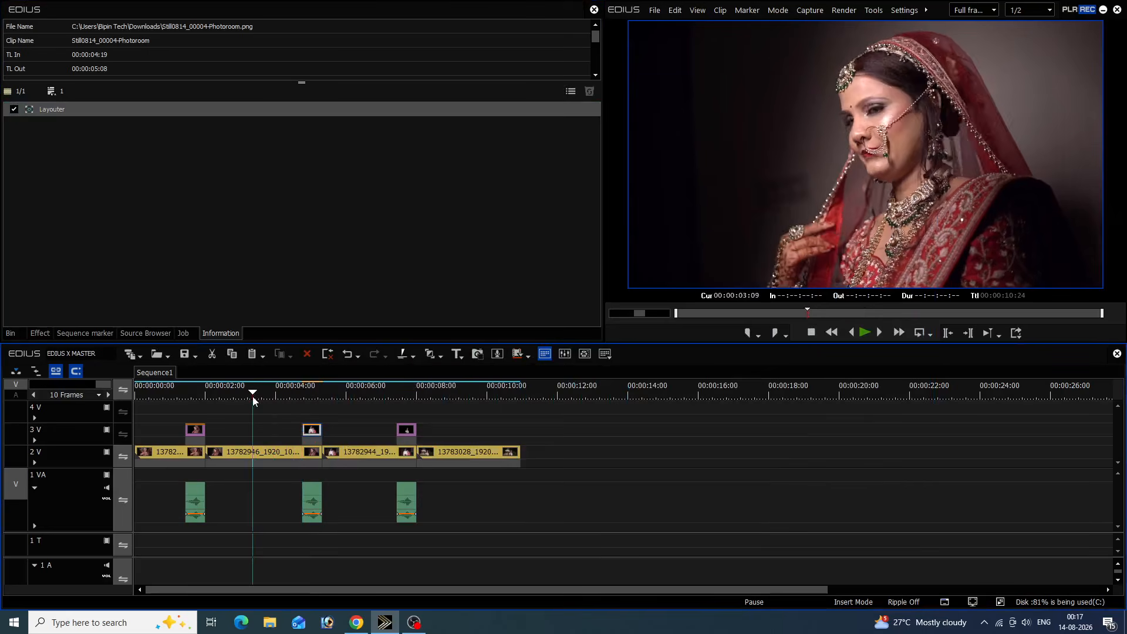
pyautogui.press('space')
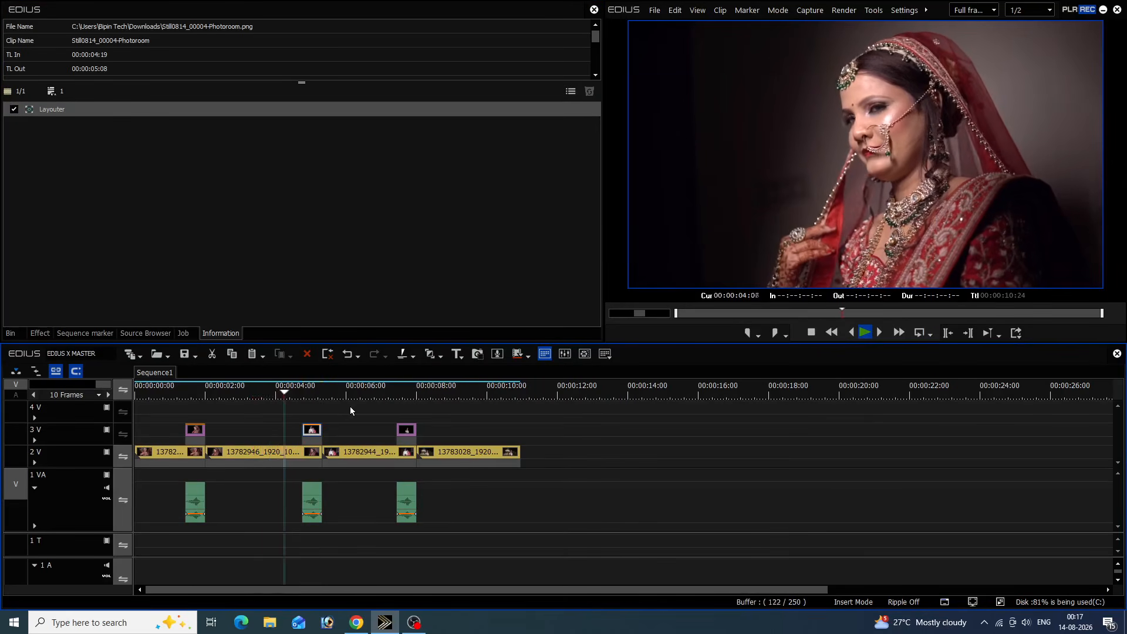
pyautogui.press('space')
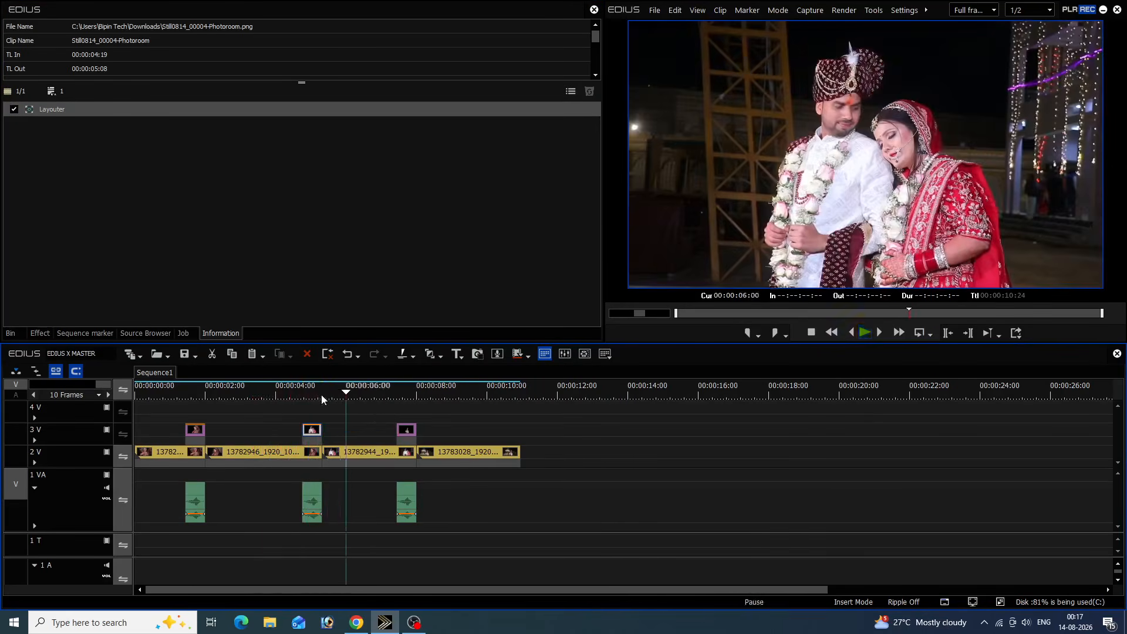
pyautogui.click(278, 397)
pyautogui.press('space')
# Animate the groom cutout before the third cut with Layouter keyframes at its start and end, sliding it down from above the frame.
pyautogui.click(391, 398)
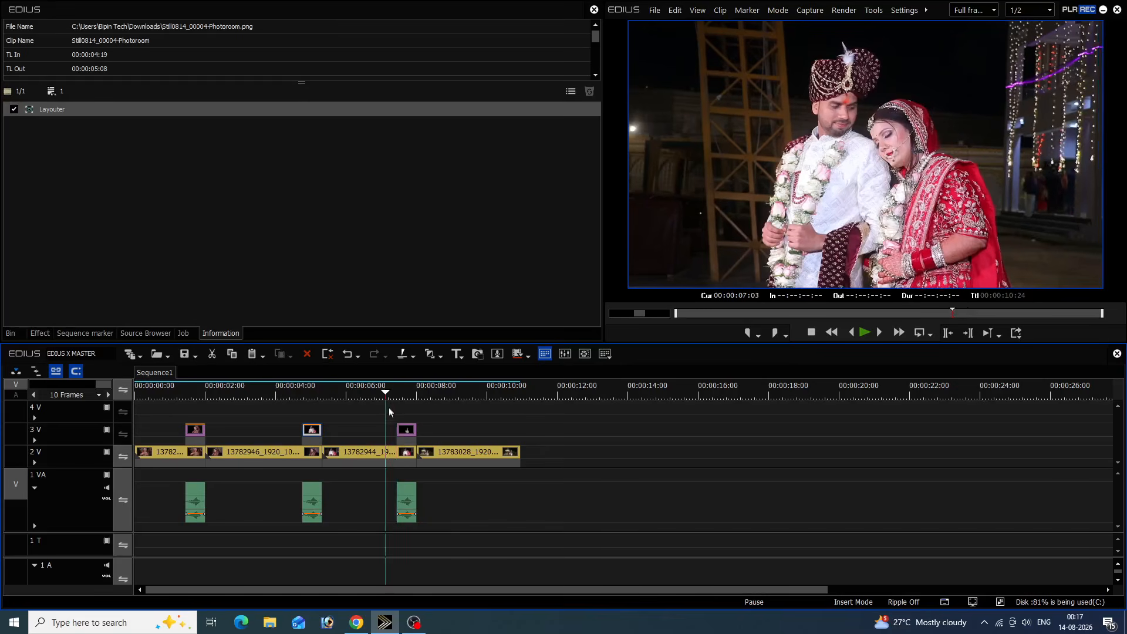
pyautogui.click(406, 429)
pyautogui.click(342, 111)
pyautogui.doubleClick(342, 111)
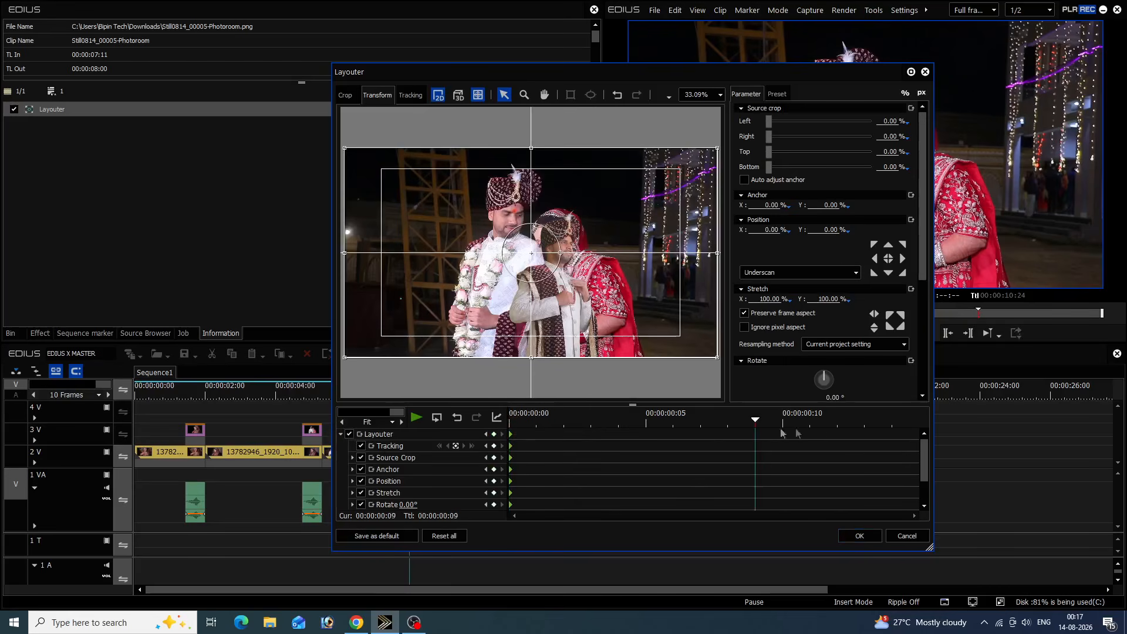
pyautogui.click(887, 438)
pyautogui.click(495, 434)
pyautogui.click(509, 433)
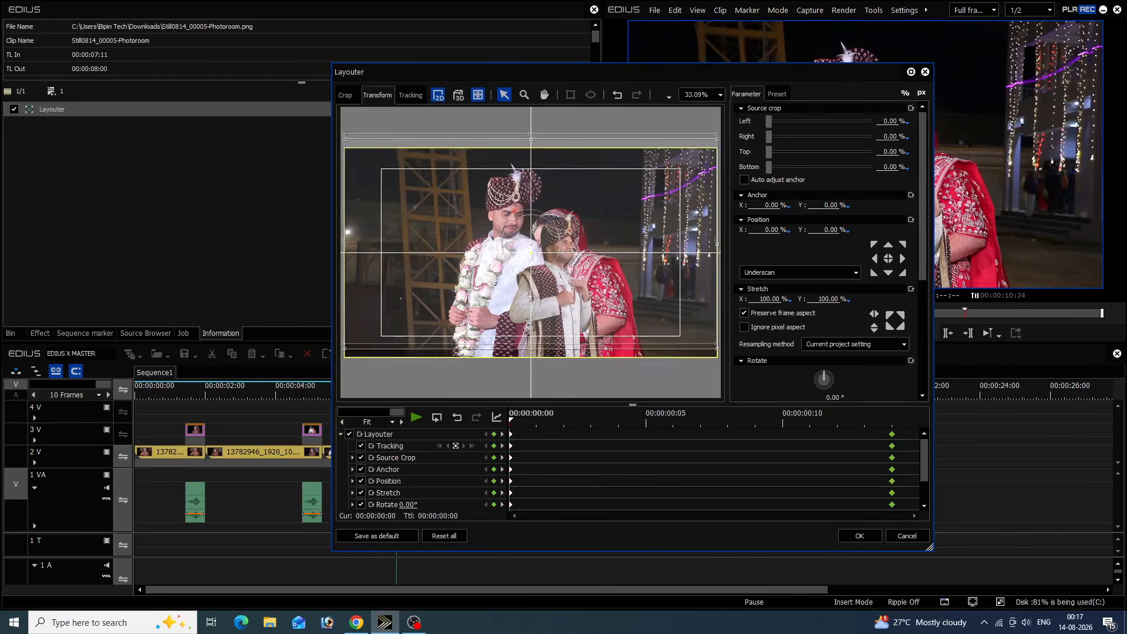
pyautogui.moveTo(522, 158); pyautogui.dragTo(531, 132)
pyautogui.click(846, 537)
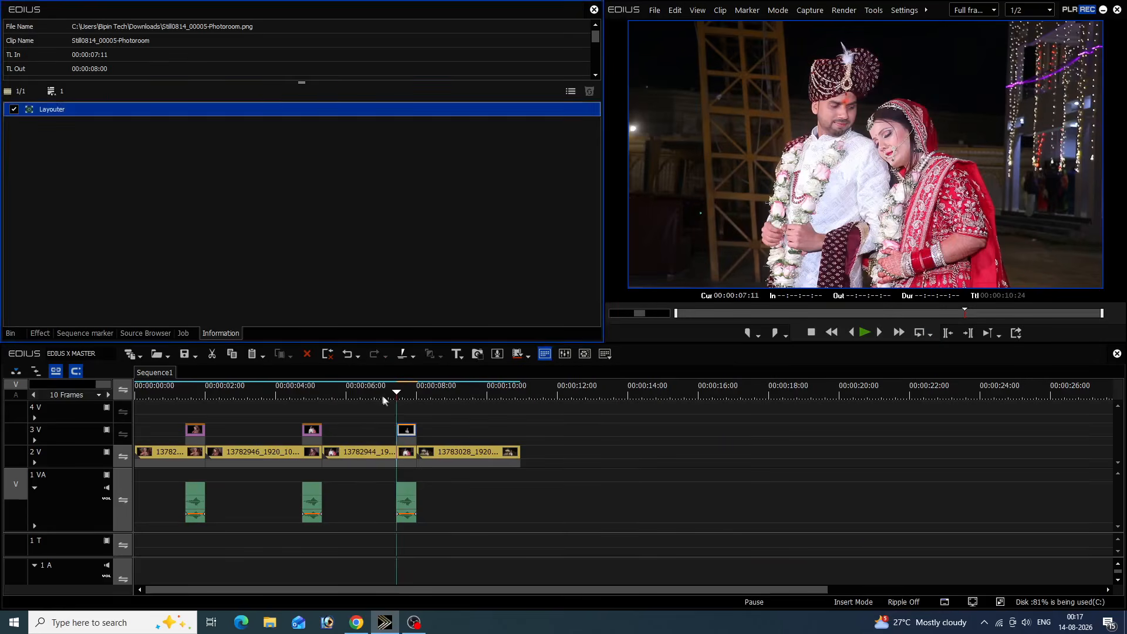
# Play the third transition twice from before the groom cutout to check its downward slide and sound.
pyautogui.click(350, 400)
pyautogui.press('space')
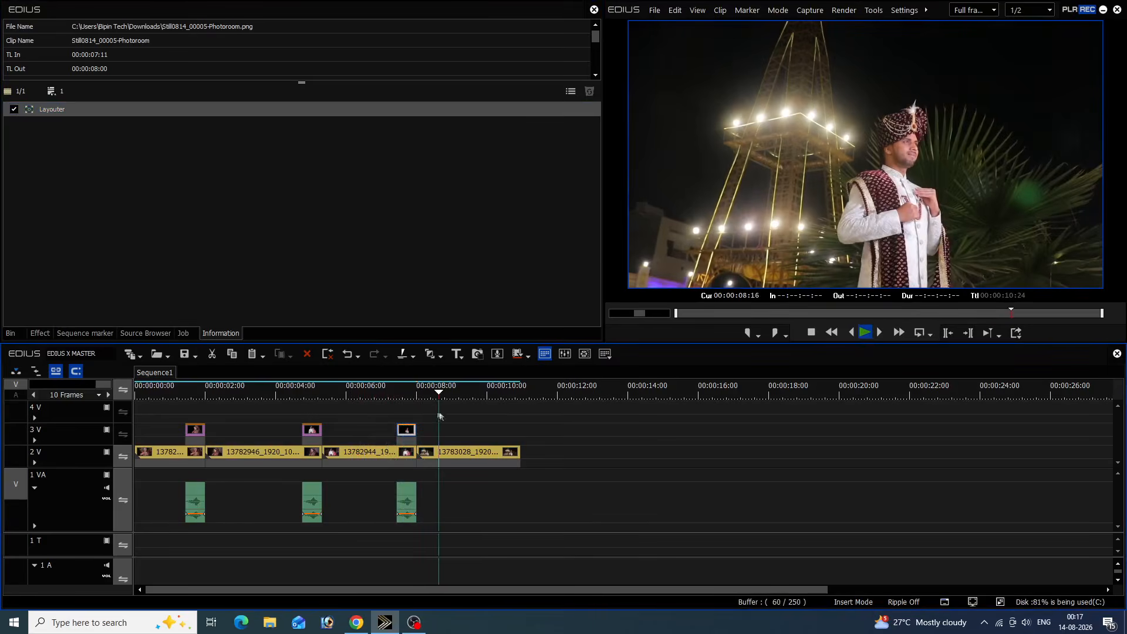
pyautogui.click(380, 392)
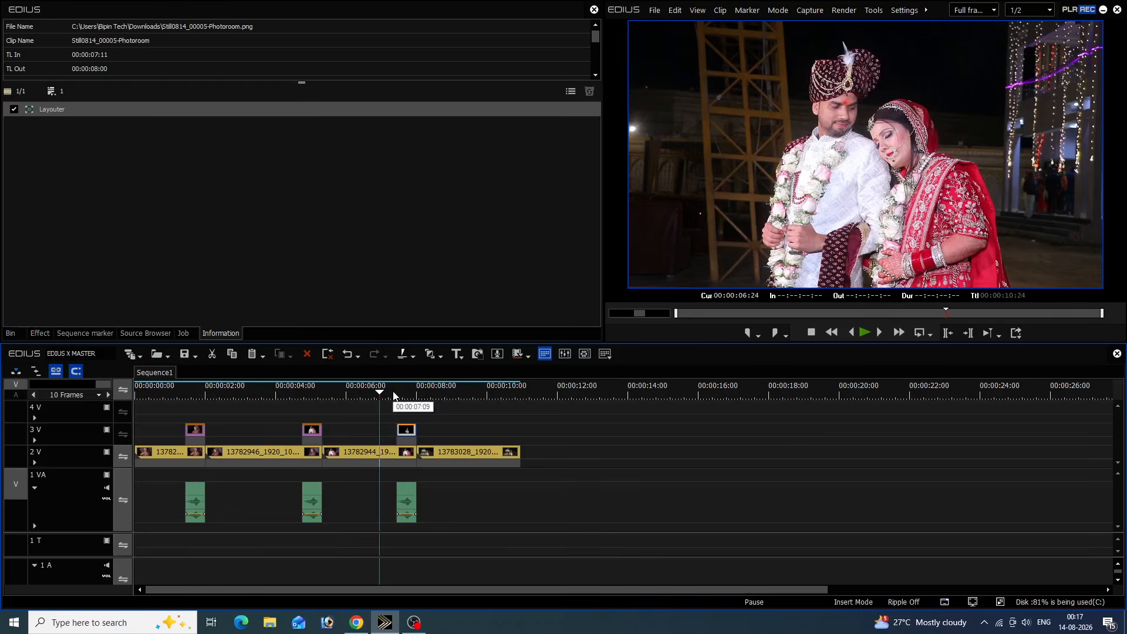
pyautogui.moveTo(394, 395); pyautogui.dragTo(380, 393)
pyautogui.press('space')
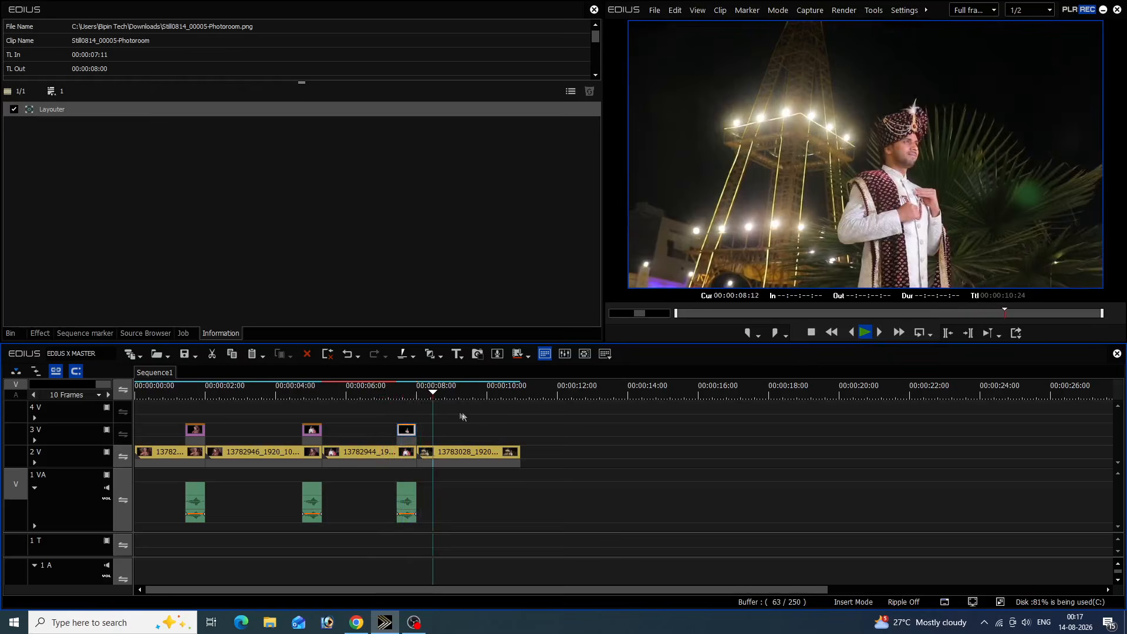
# Trim the start of the third whoosh sound and of the groom cutout above it to 00:00:07:15.
pyautogui.click(399, 390)
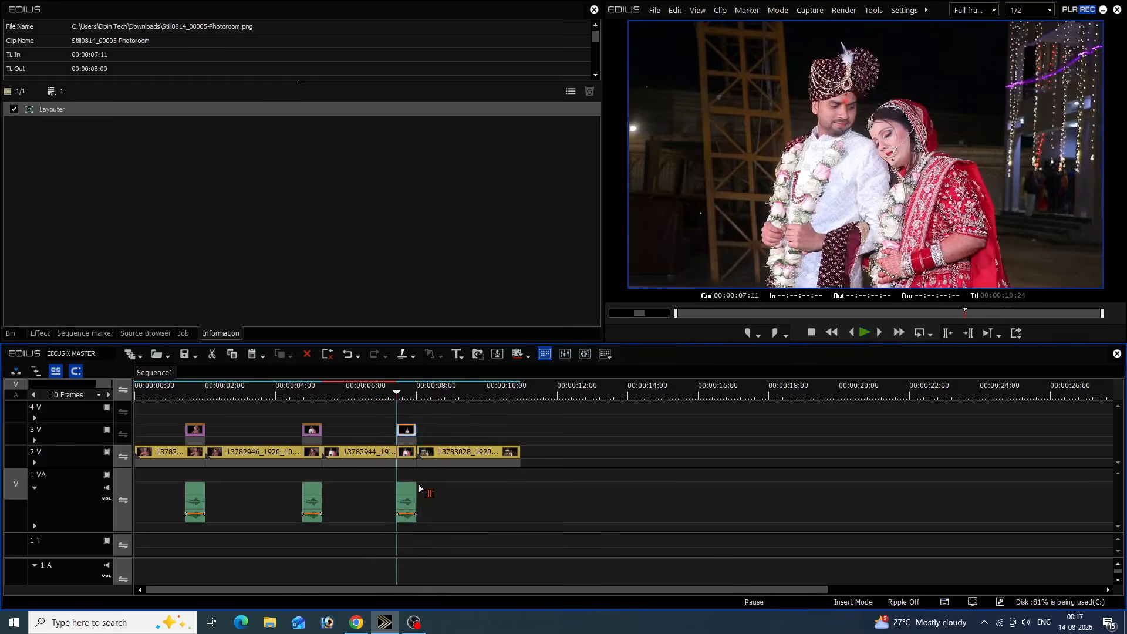
pyautogui.moveTo(407, 495); pyautogui.dragTo(405, 499)
pyautogui.click(399, 389)
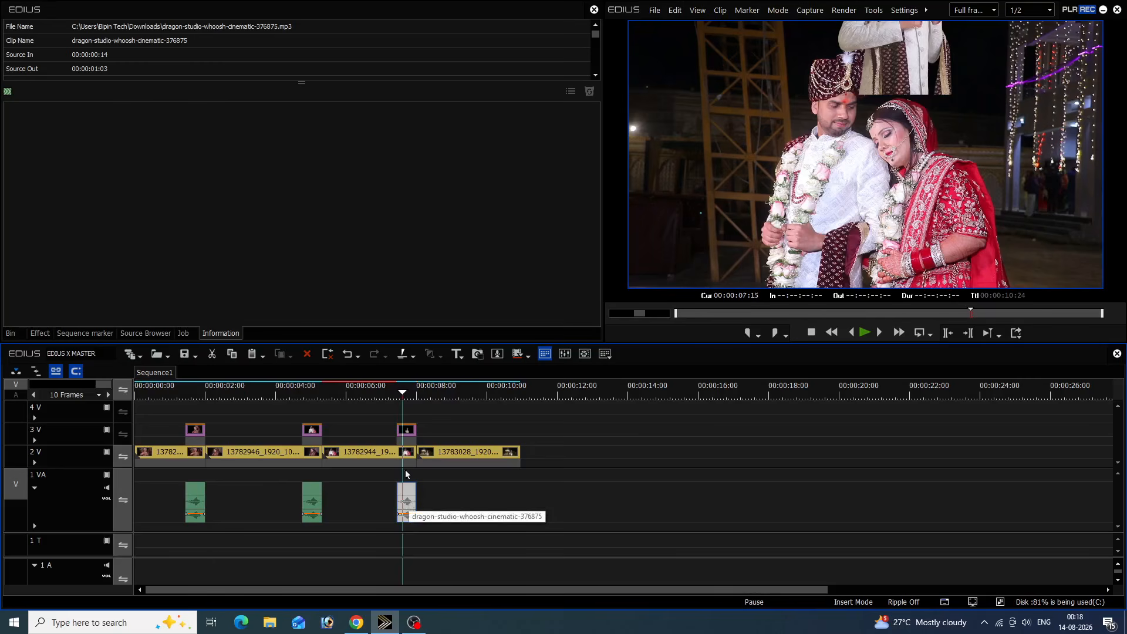
pyautogui.click(404, 431)
pyautogui.click(407, 431)
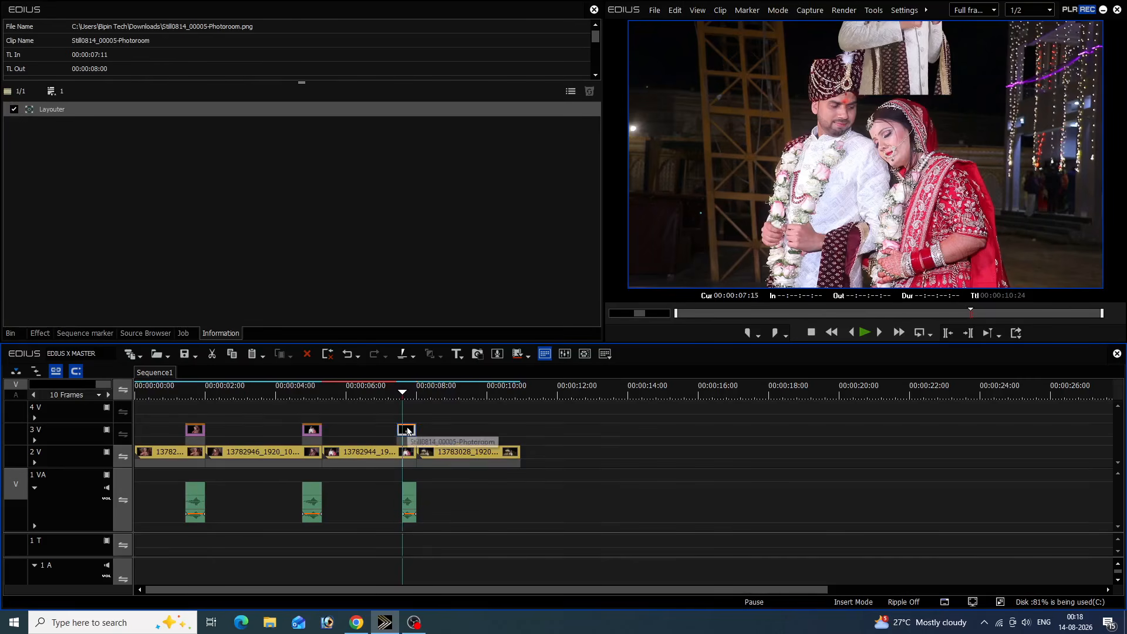
pyautogui.press('n')
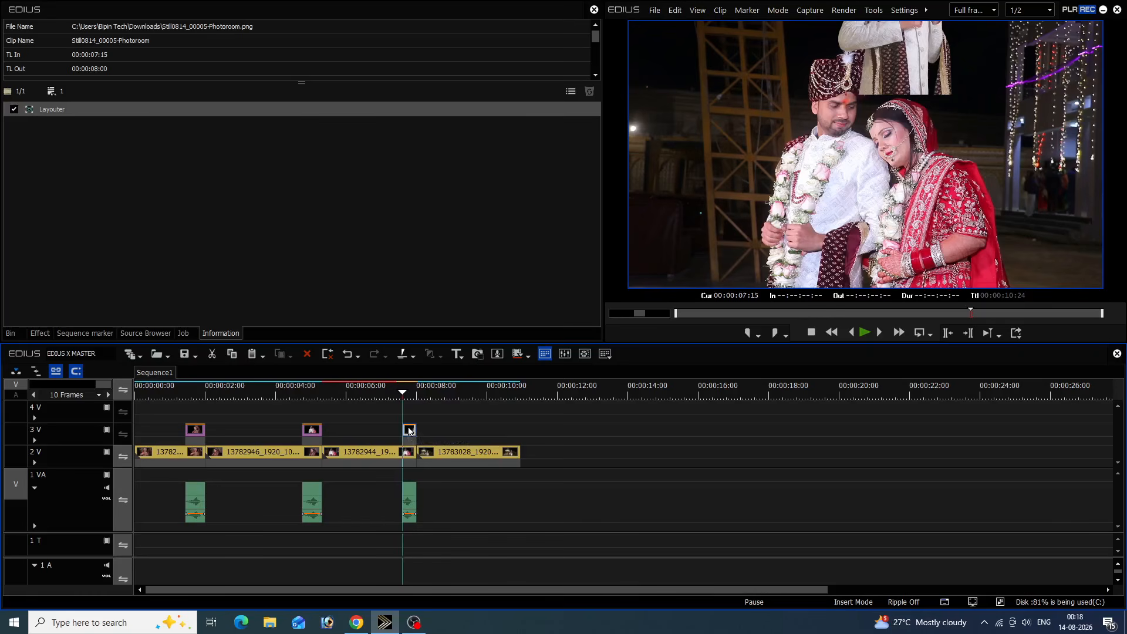
# Add a Layouter keyframe at the trimmed groom cutout's first frame, move the cutout fully above the frame there, and play the transition.
pyautogui.doubleClick(394, 108)
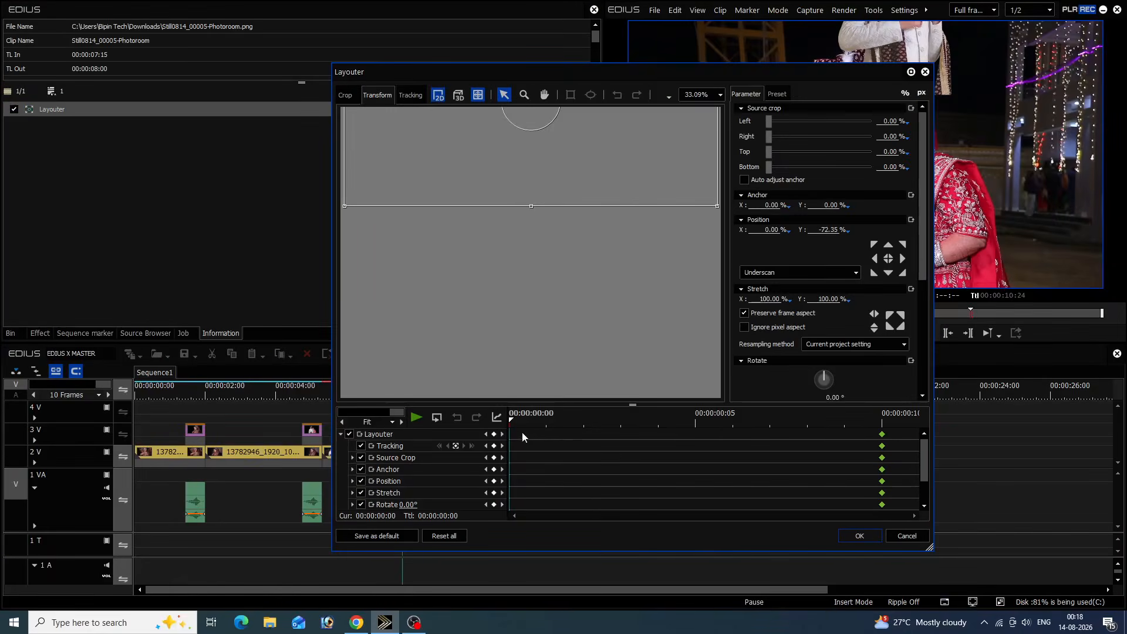
pyautogui.click(882, 444)
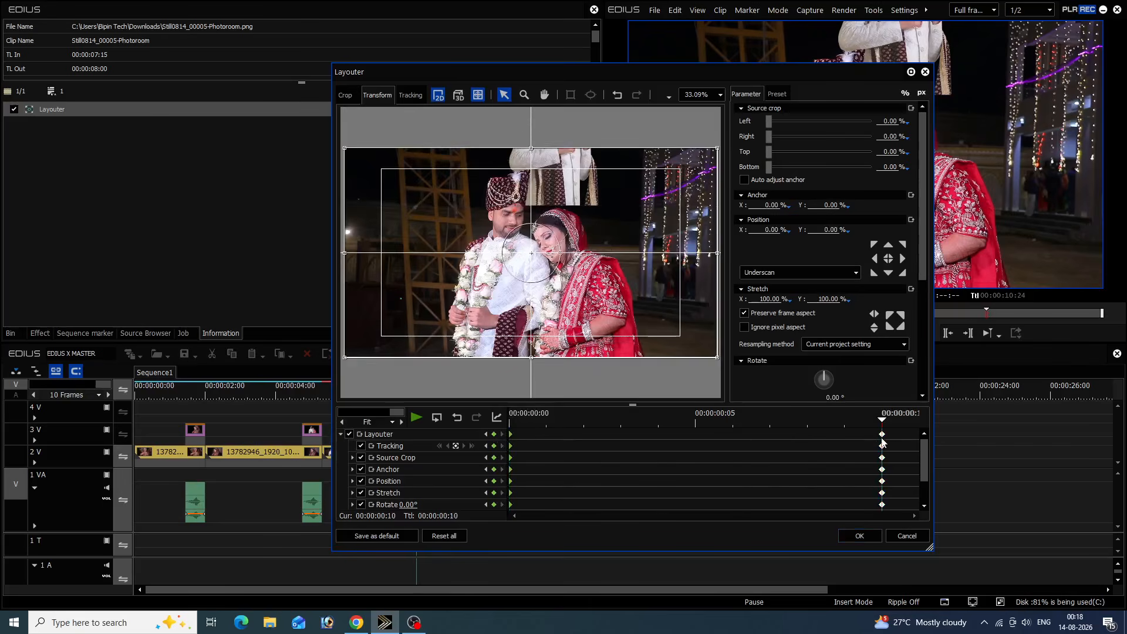
pyautogui.click(486, 469)
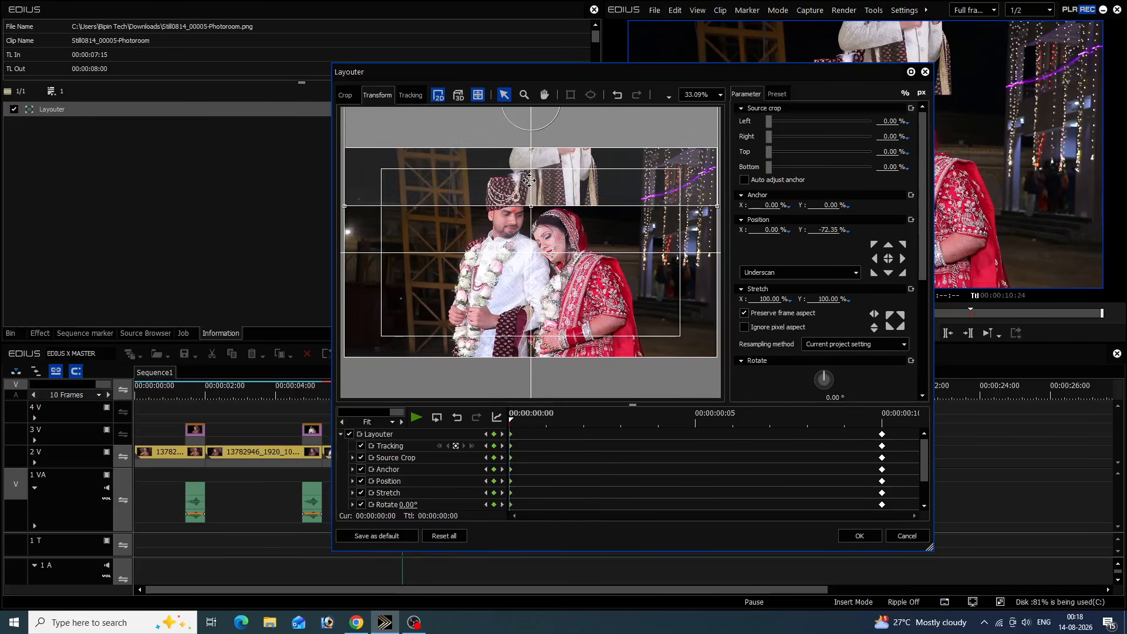
pyautogui.moveTo(530, 180); pyautogui.dragTo(531, 112)
pyautogui.click(868, 536)
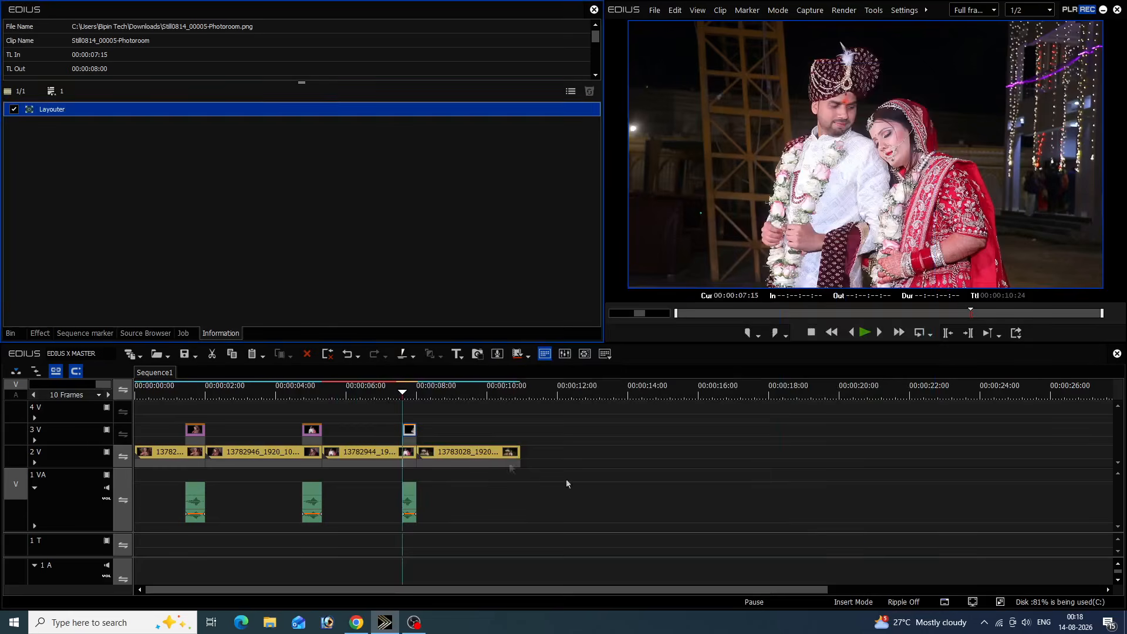
pyautogui.click(382, 392)
pyautogui.press('space')
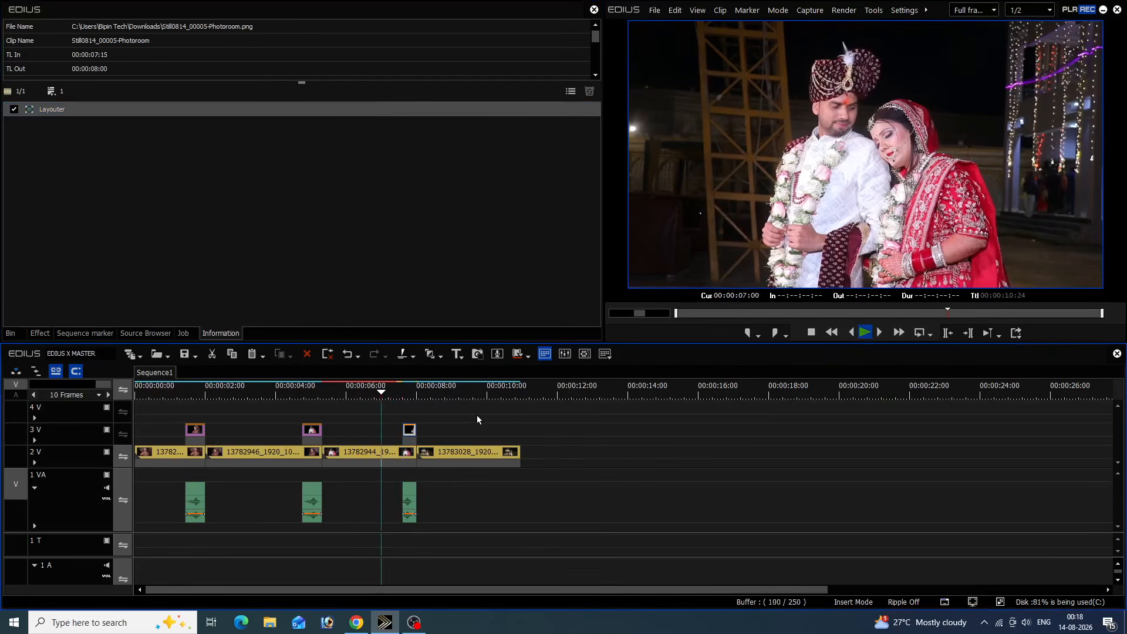
# Shorten the third whoosh sound by 3 frames and keep its end aligned with the third cut.
pyautogui.press('space')
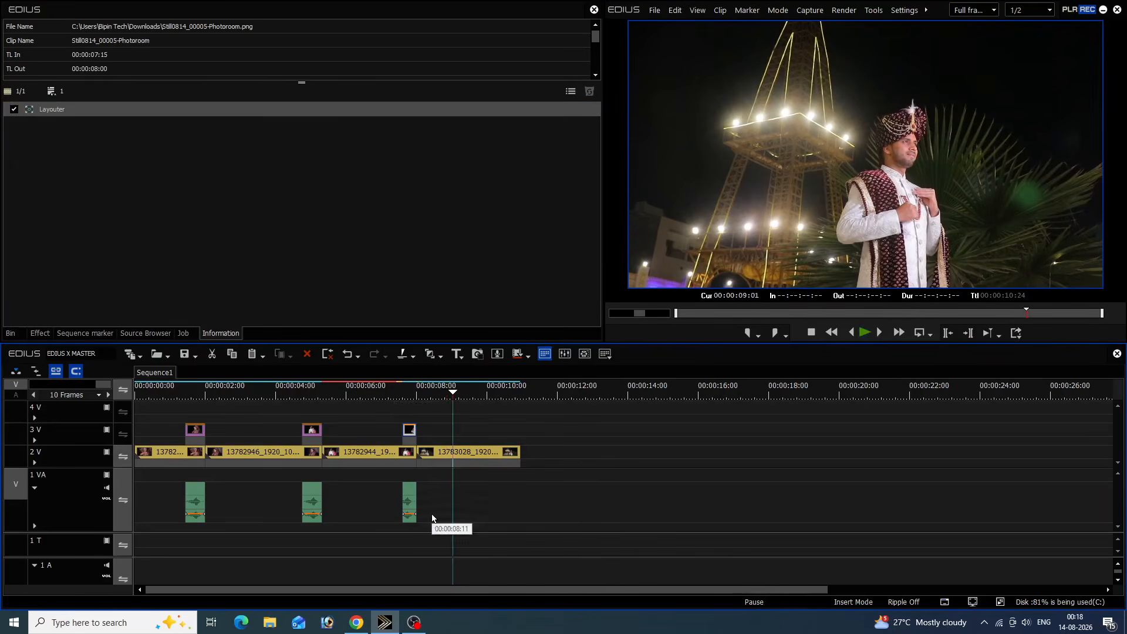
pyautogui.click(412, 502)
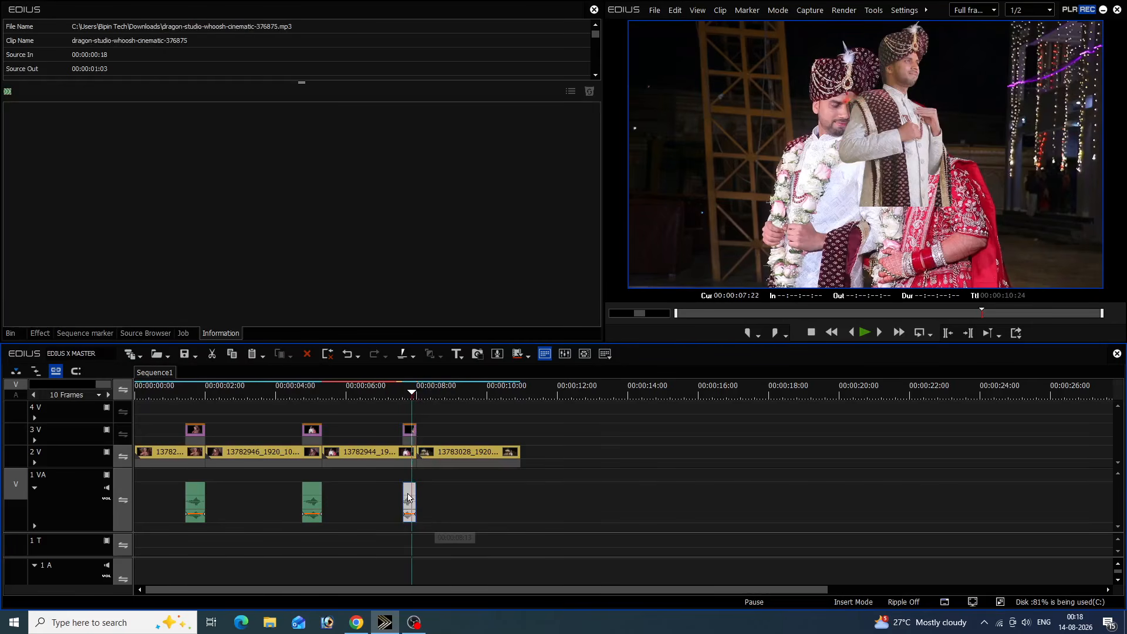
pyautogui.moveTo(415, 497); pyautogui.dragTo(413, 493)
pyautogui.click(75, 371)
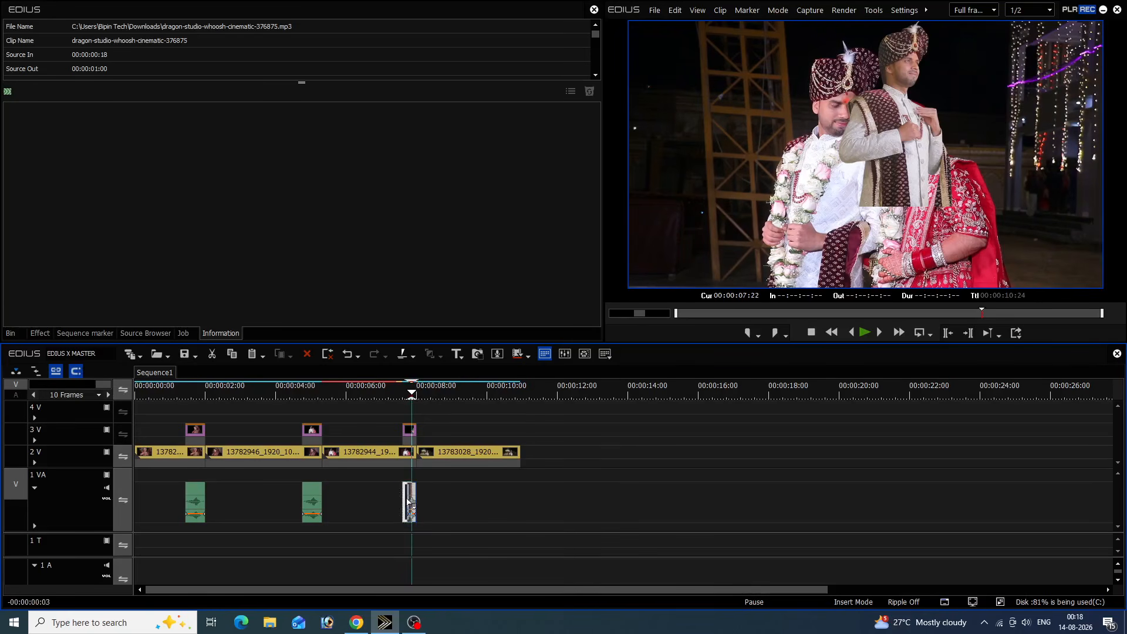
# Move the groom cutout to start at 00:00:07:18 and trim its end to the third cut at 00:00:08:00.
pyautogui.click(412, 432)
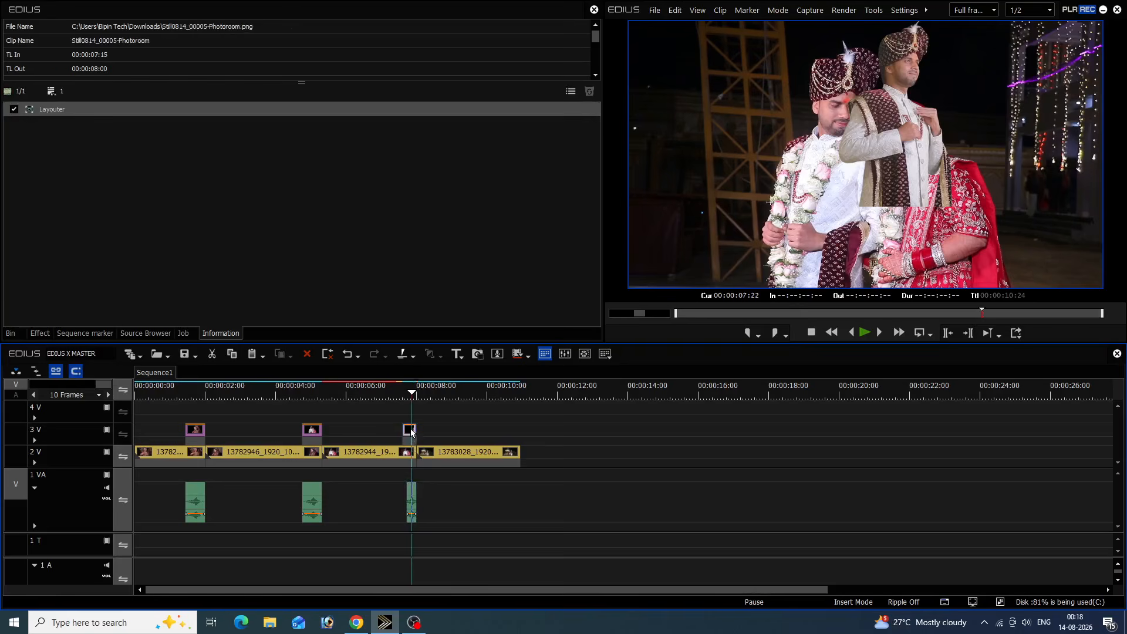
pyautogui.moveTo(409, 429); pyautogui.dragTo(414, 431)
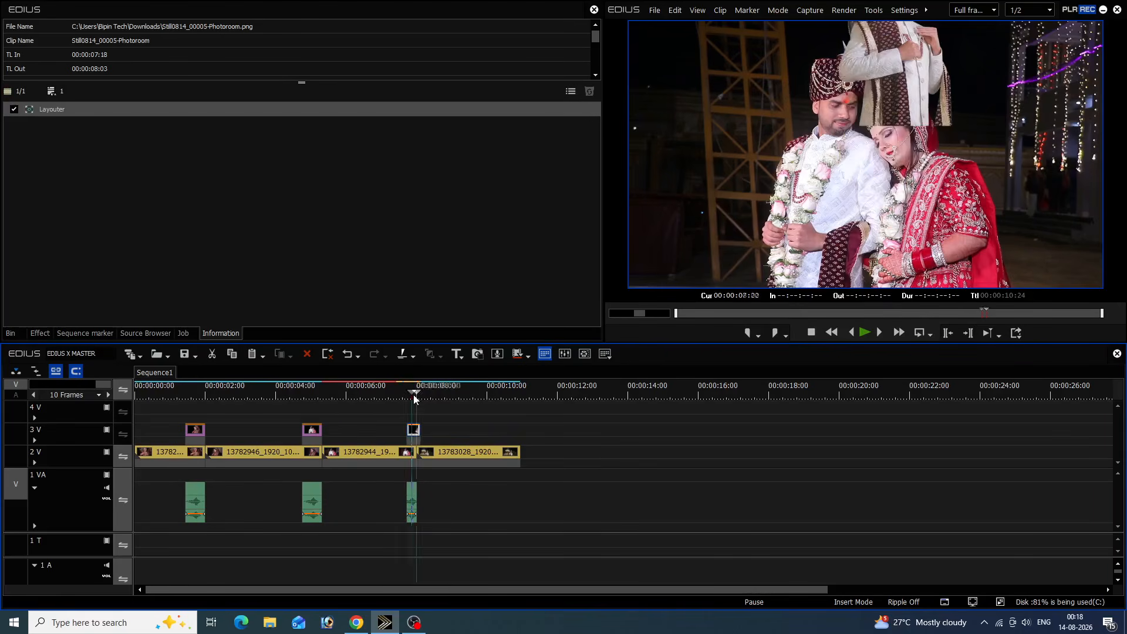
pyautogui.click(417, 397)
pyautogui.press('m')
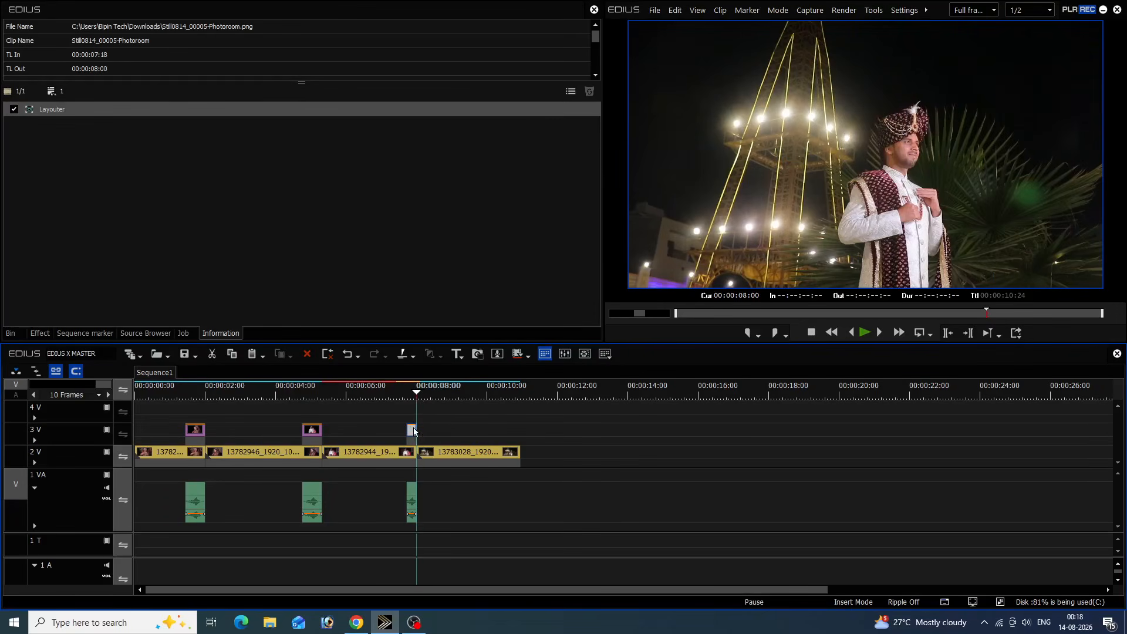
# Add a Layouter keyframe at the groom cutout's last frame and move the cutout down into full-frame position there, Y about -0.41%.
pyautogui.doubleClick(408, 110)
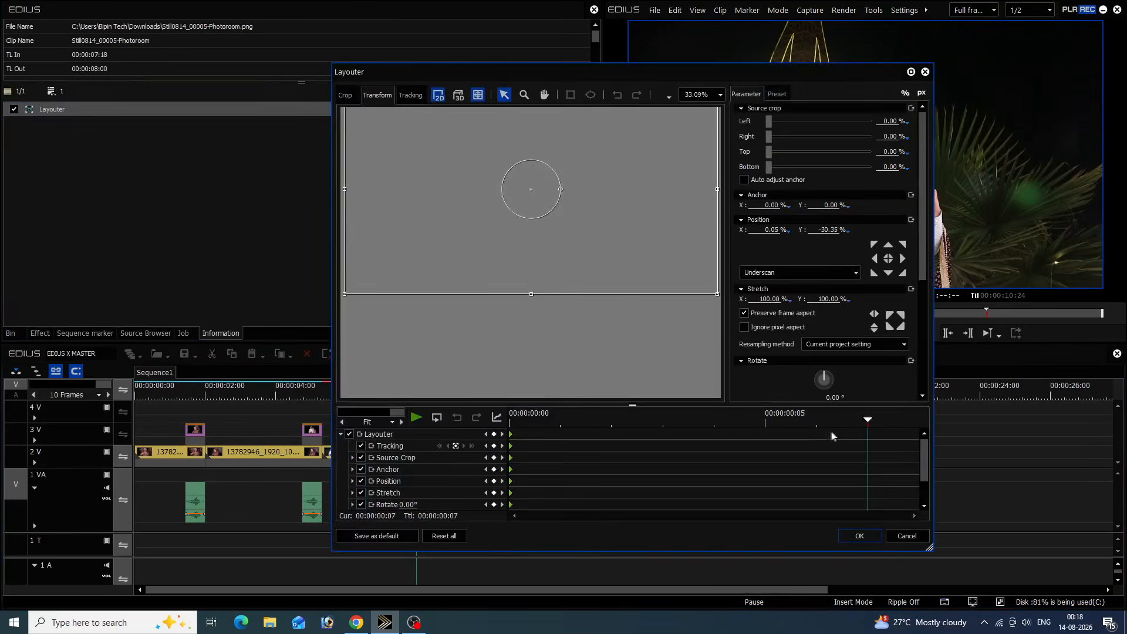
pyautogui.click(494, 434)
pyautogui.moveTo(571, 203); pyautogui.dragTo(571, 266)
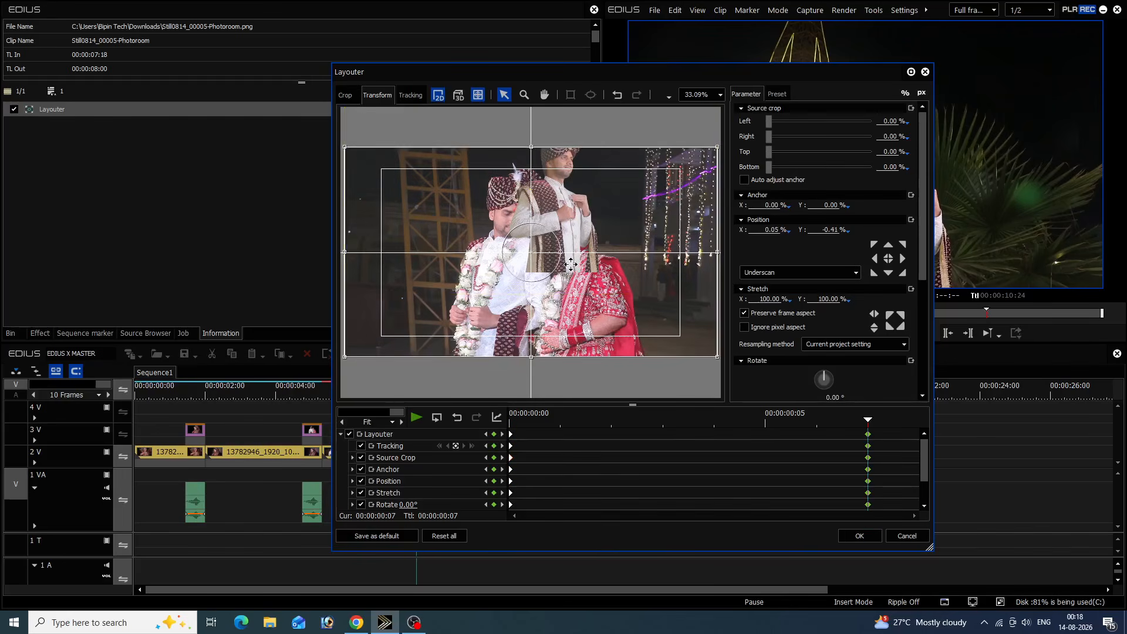
pyautogui.click(860, 535)
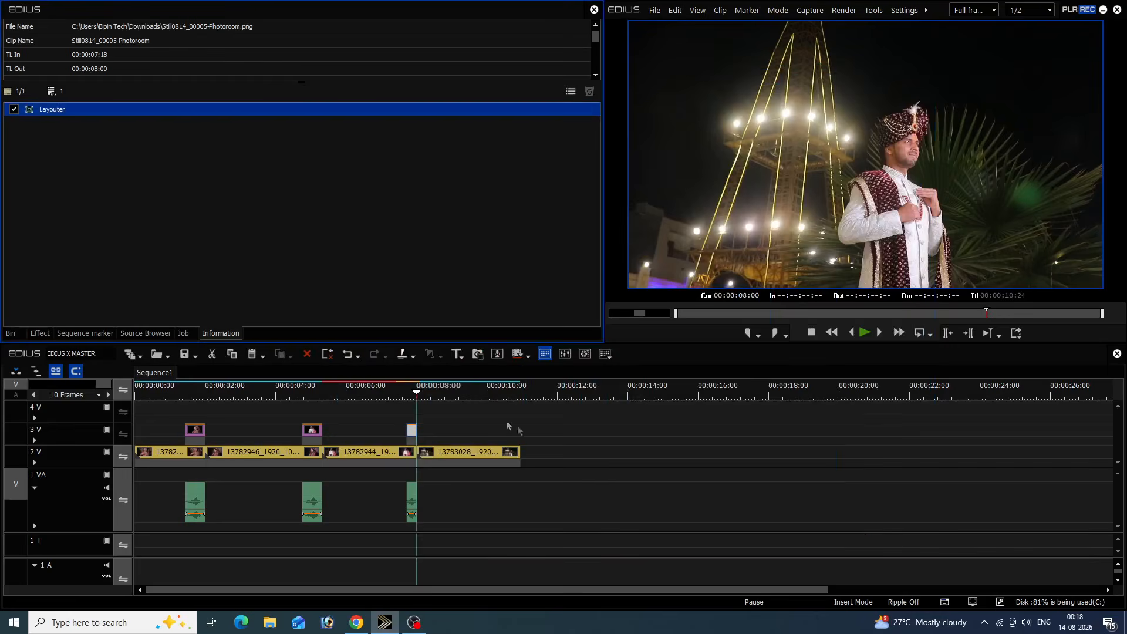
# Play the shortened third transition, and start playback again from before the first cutout.
pyautogui.click(345, 392)
pyautogui.press('space')
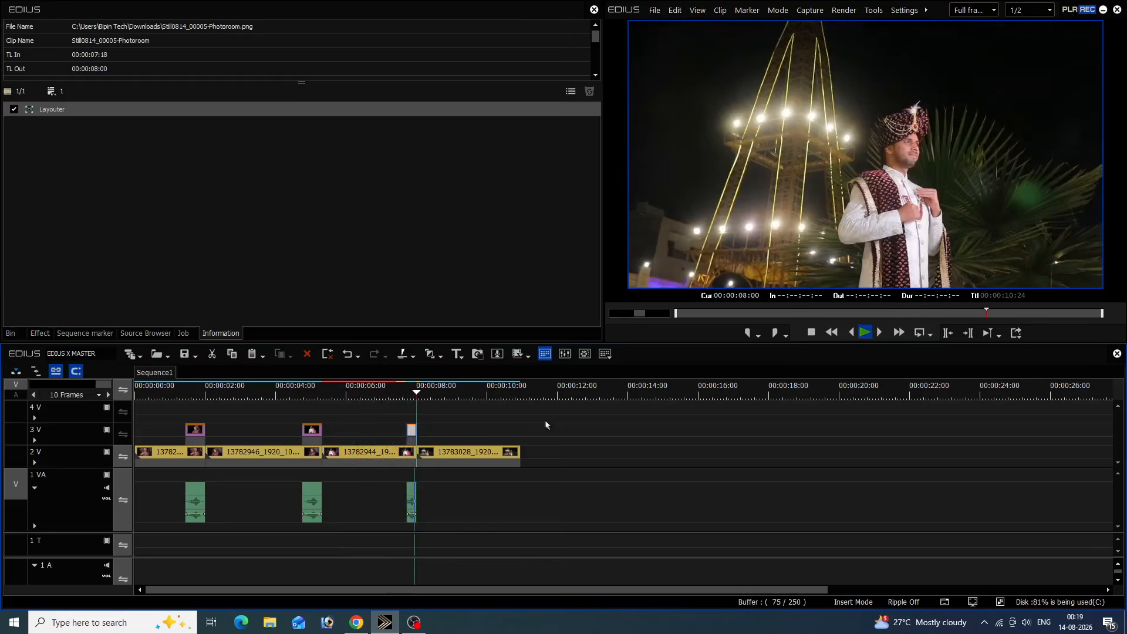
pyautogui.press('space')
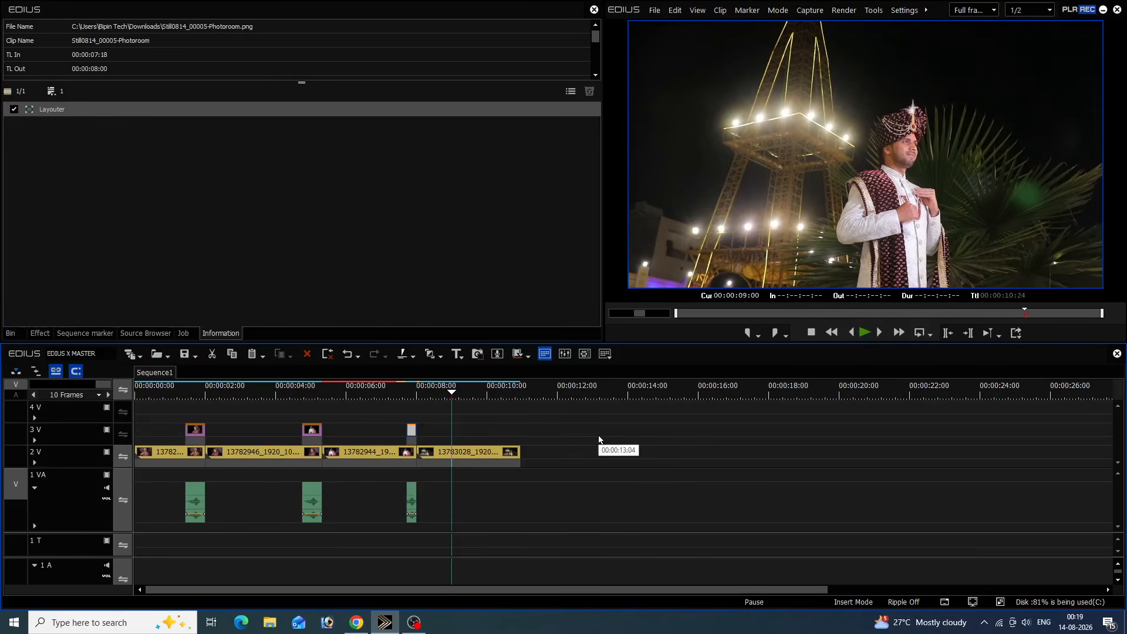
pyautogui.moveTo(184, 392); pyautogui.dragTo(167, 400)
pyautogui.press('space')
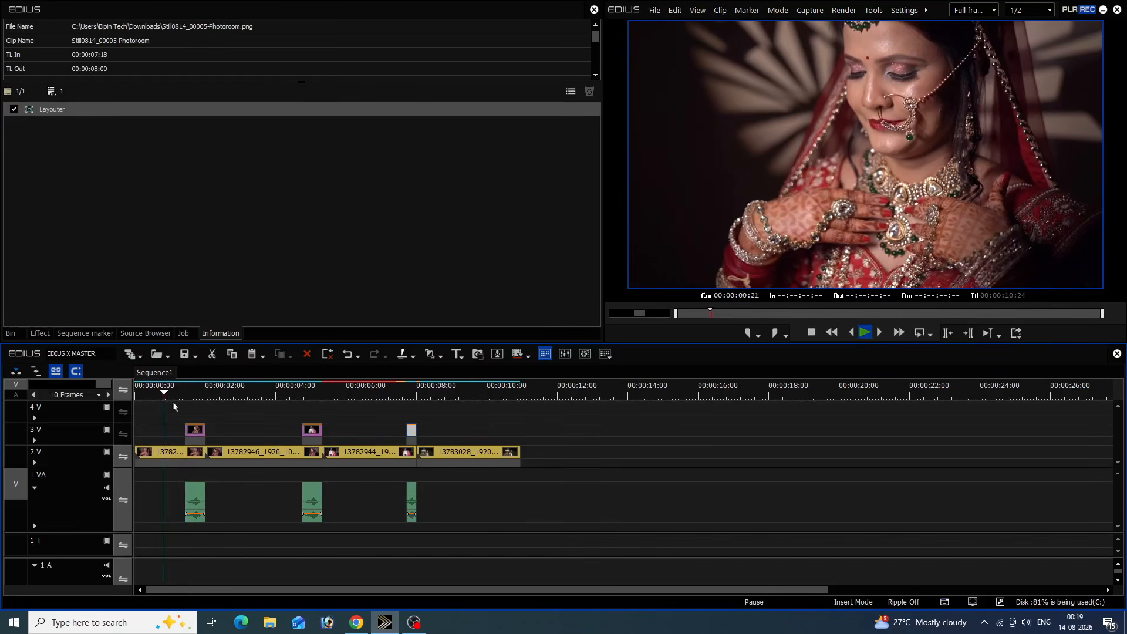
# In the first bride cutout's Layouter, move the cutout just beyond the frame's right edge at the first keyframe.
pyautogui.click(194, 392)
pyautogui.click(195, 428)
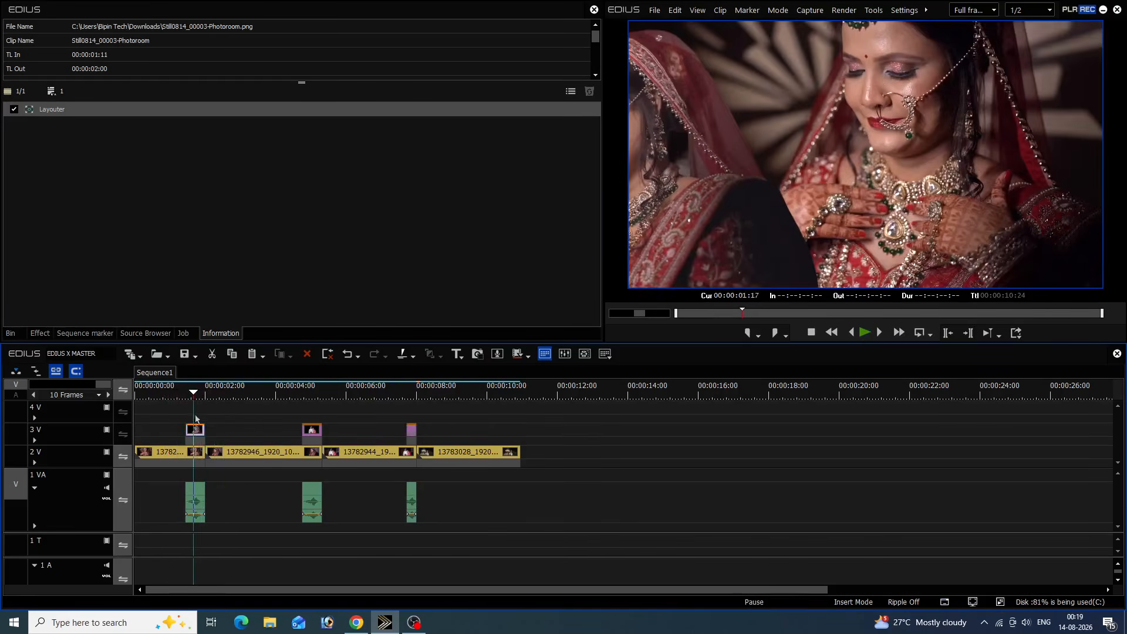
pyautogui.doubleClick(254, 109)
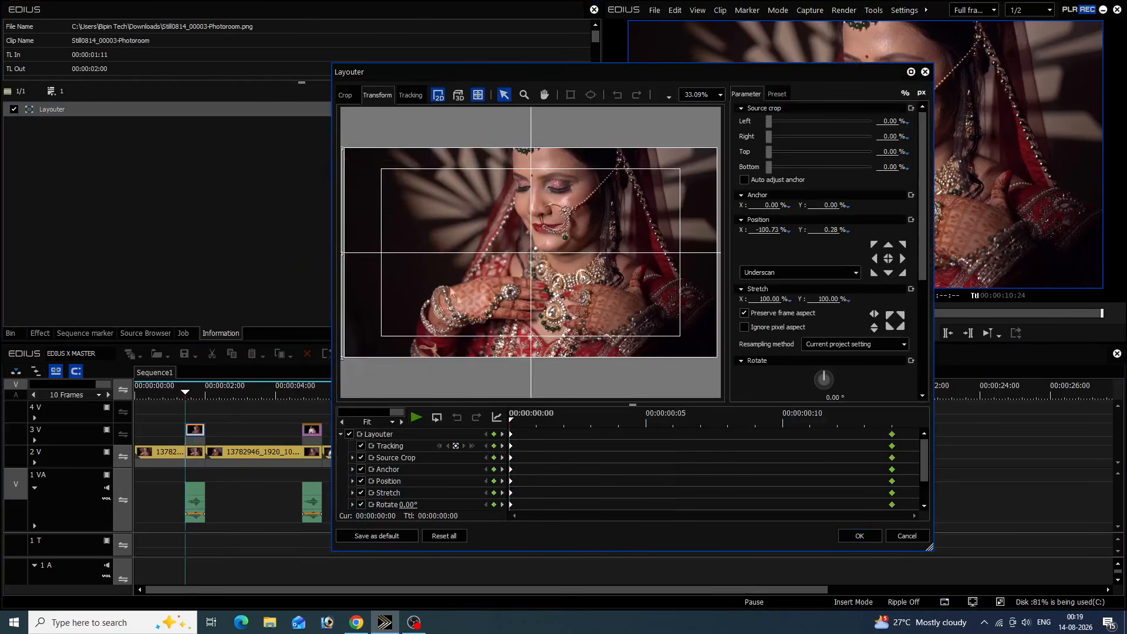
pyautogui.moveTo(769, 218); pyautogui.dragTo(751, 241)
pyautogui.moveTo(408, 256); pyautogui.dragTo(746, 256)
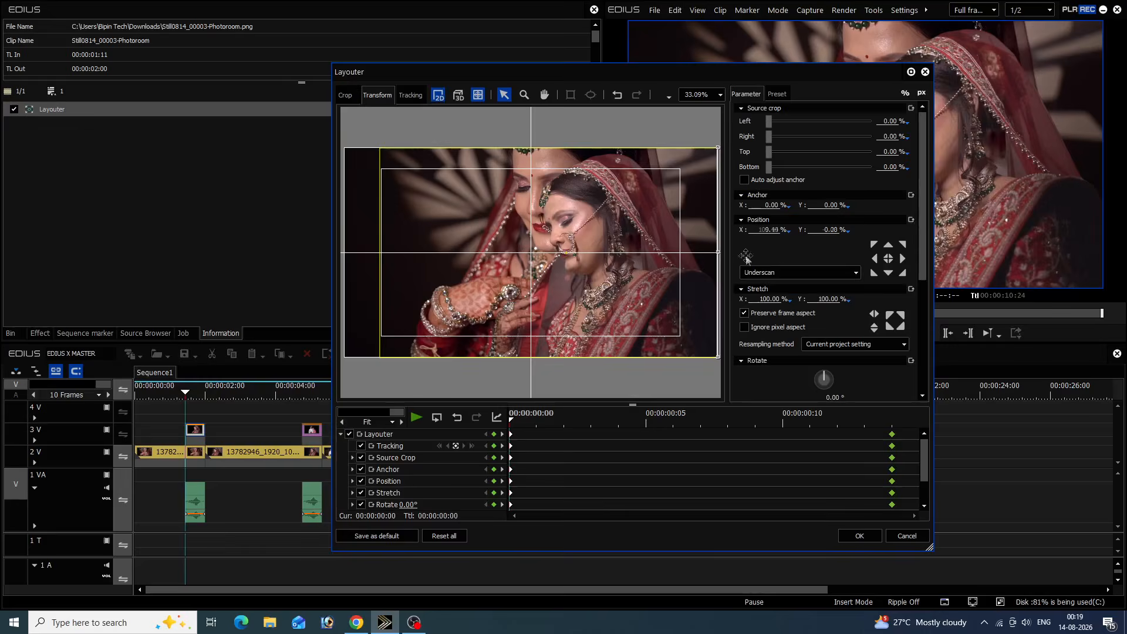
pyautogui.click(859, 536)
# Play the sequence from before the first cutout through the second transition to check the reversed slide.
pyautogui.click(153, 396)
pyautogui.press('space')
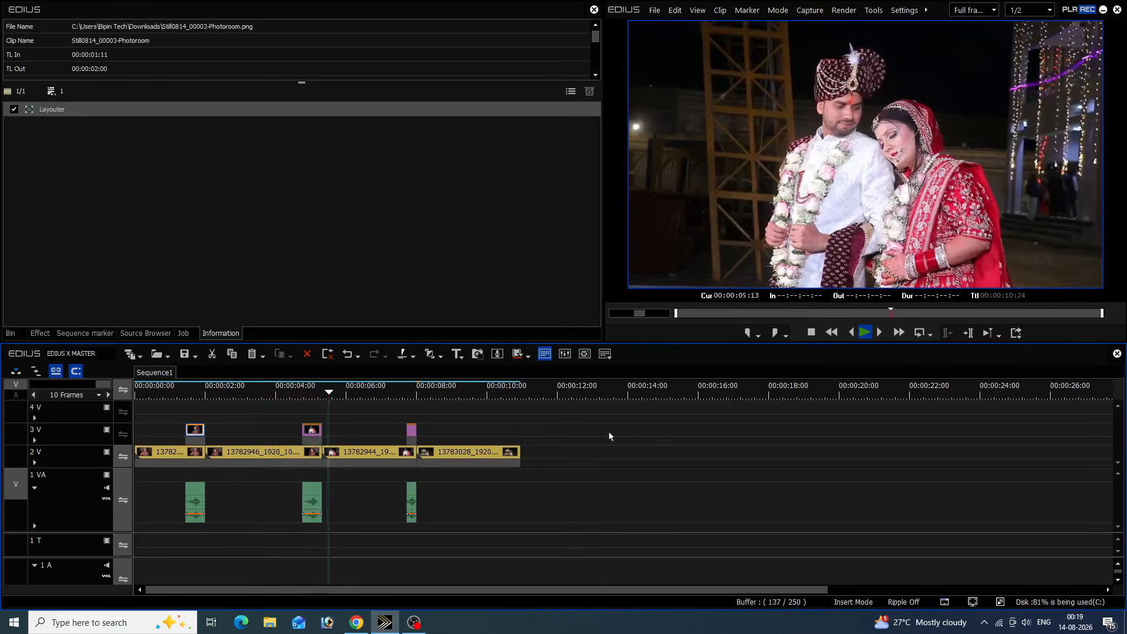
pyautogui.press('space')
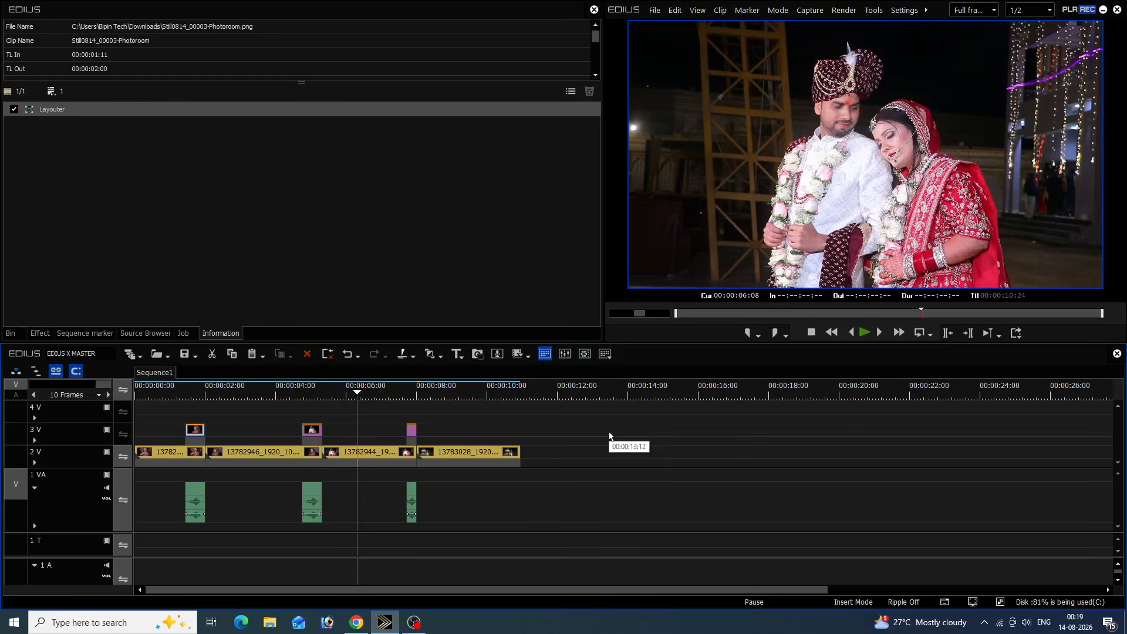
# Import the Kudmayi (Film Version) song into bin folder 02 and place it on audio track 1 A at the sequence start.
pyautogui.click(7, 335)
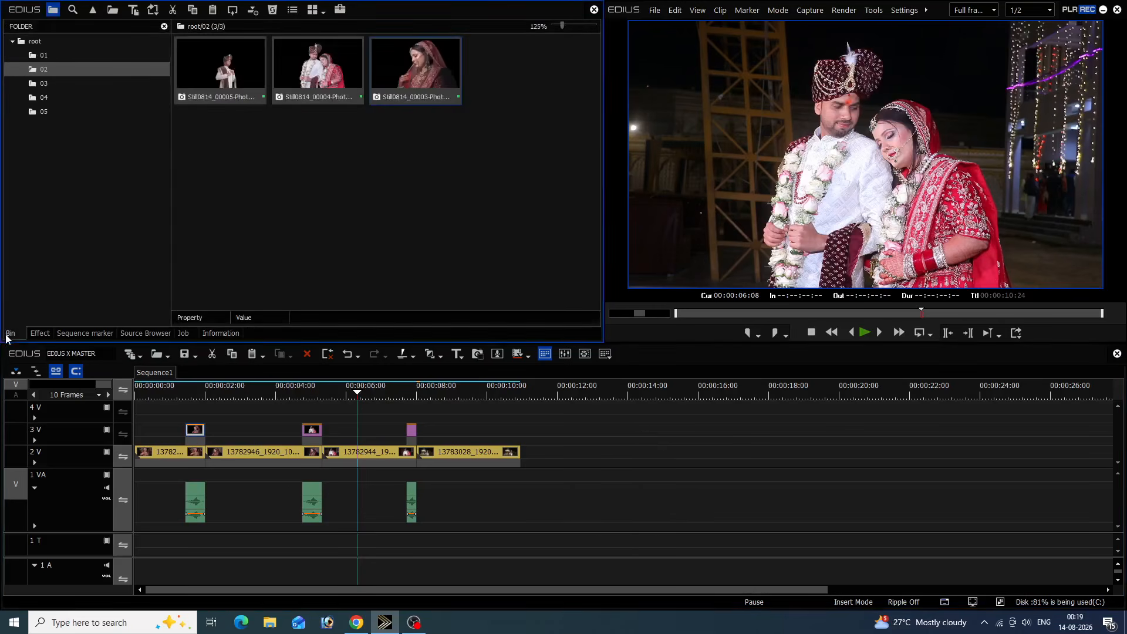
pyautogui.doubleClick(306, 215)
pyautogui.click(529, 270)
pyautogui.click(587, 271)
pyautogui.click(945, 419)
pyautogui.moveTo(513, 67); pyautogui.dragTo(138, 570)
# Trim the song's opening off at 00:00:10:02 and move the remaining part to the sequence start.
pyautogui.moveTo(153, 393); pyautogui.dragTo(487, 446)
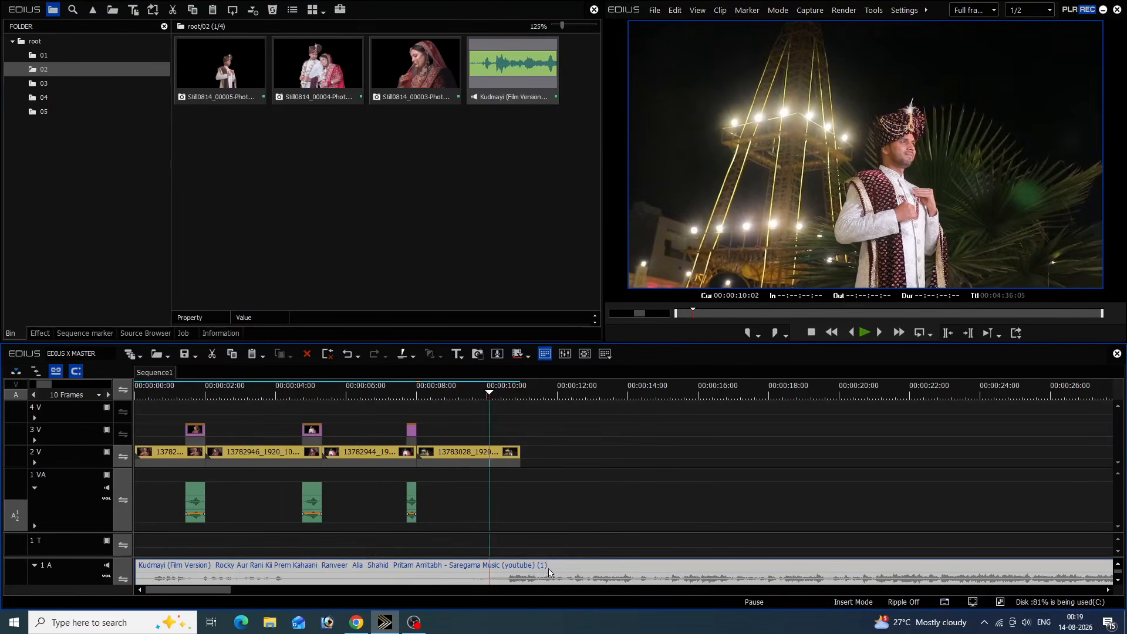
pyautogui.press('n')
pyautogui.moveTo(572, 574); pyautogui.dragTo(145, 572)
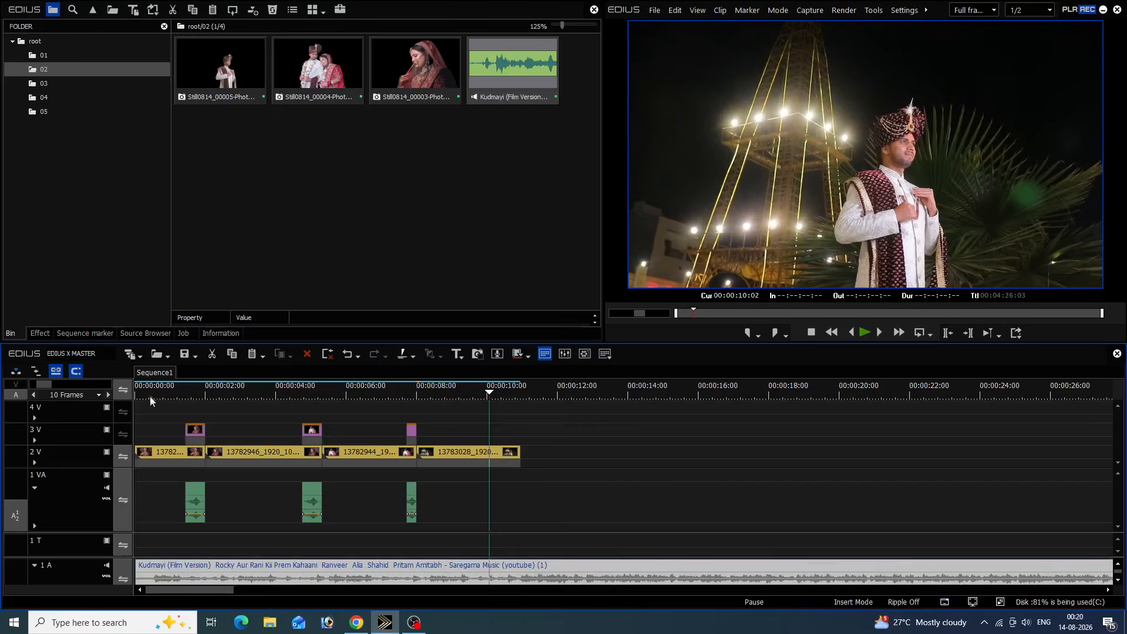
# Play the sequence from its start to check the transitions, whoosh sounds and background song together.
pyautogui.moveTo(150, 396); pyautogui.dragTo(103, 401)
pyautogui.press('space')
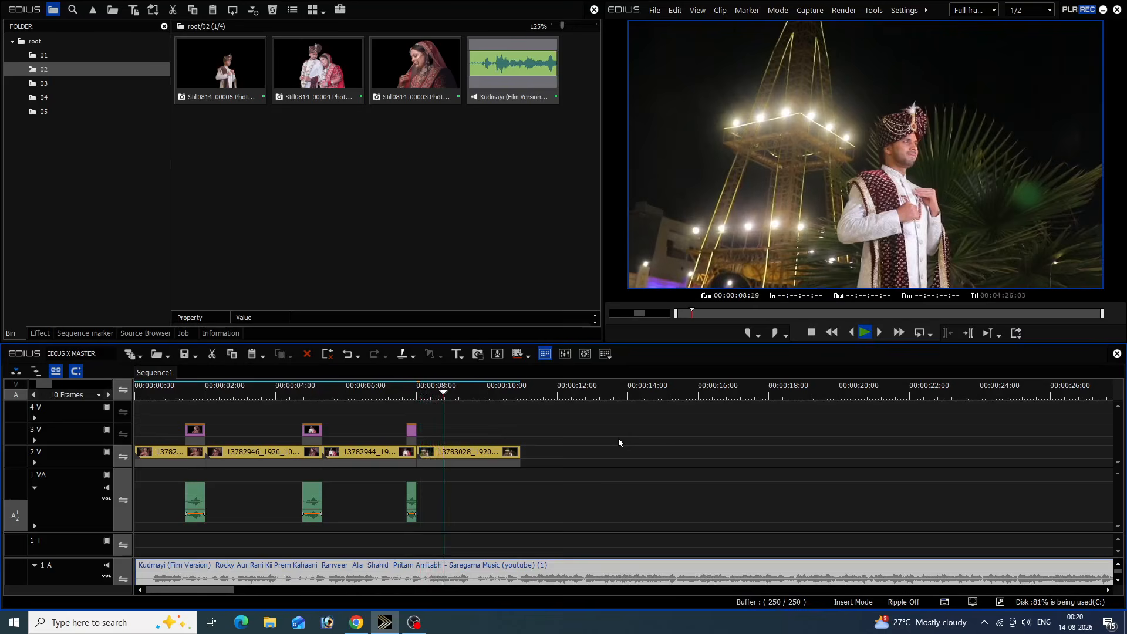
pyautogui.press('space')
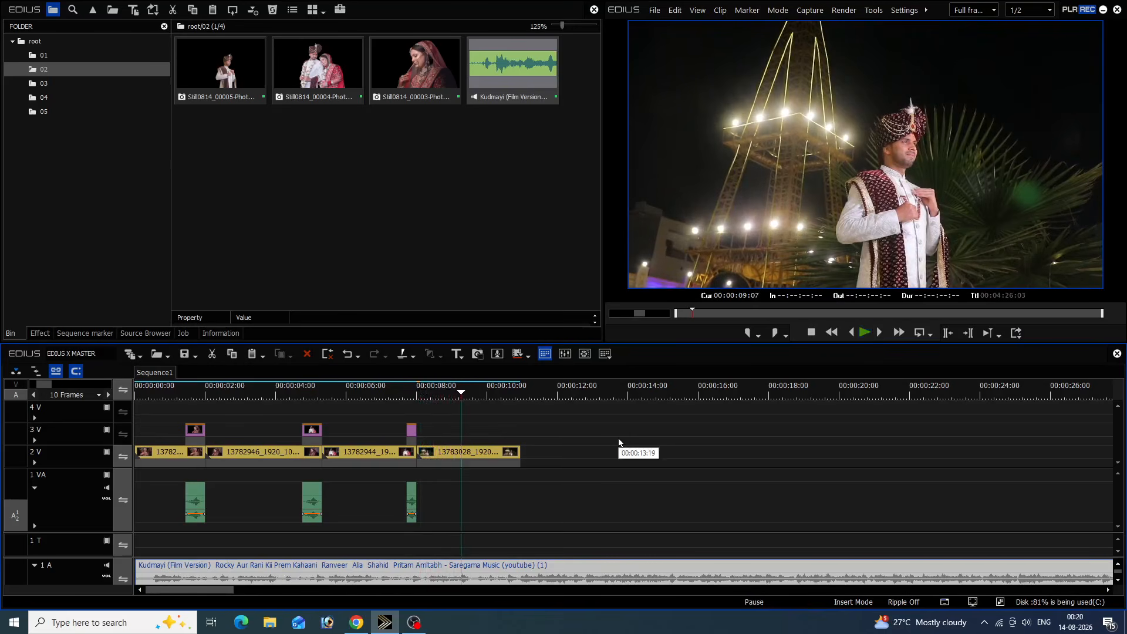